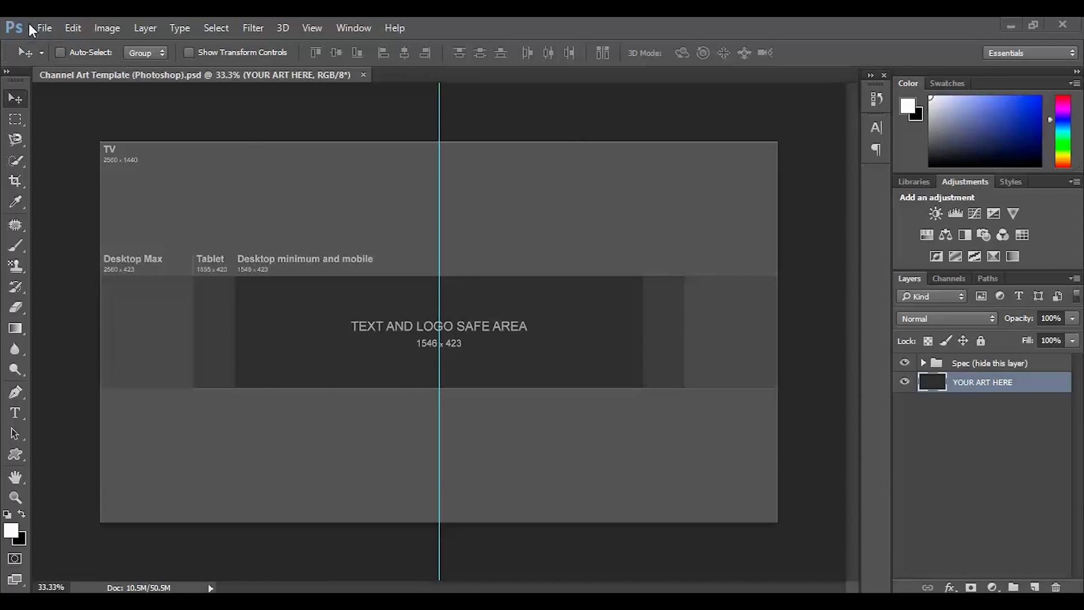
Step: Open funny-wallpapers-cute-green-background-wallpaper-36415.jpg from the pictures folder
click(46, 29)
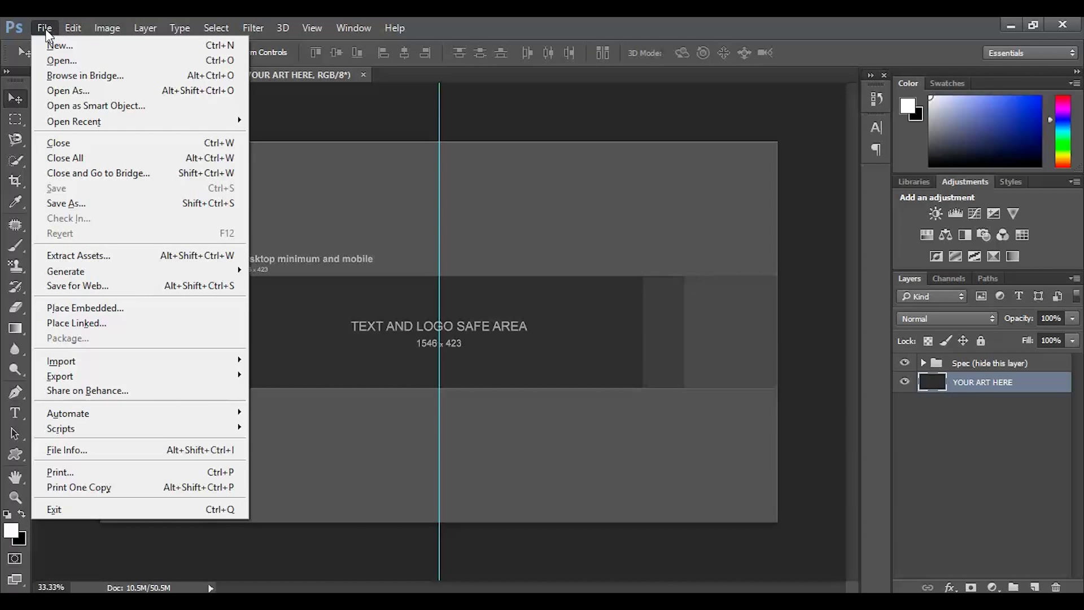
click(61, 60)
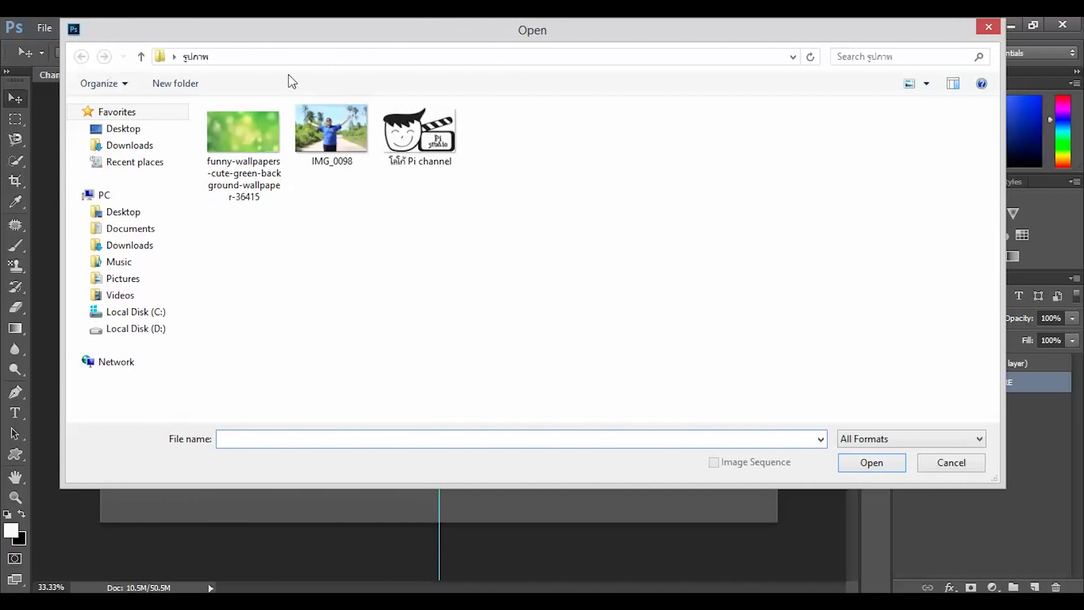
drag(268, 28, 819, 89)
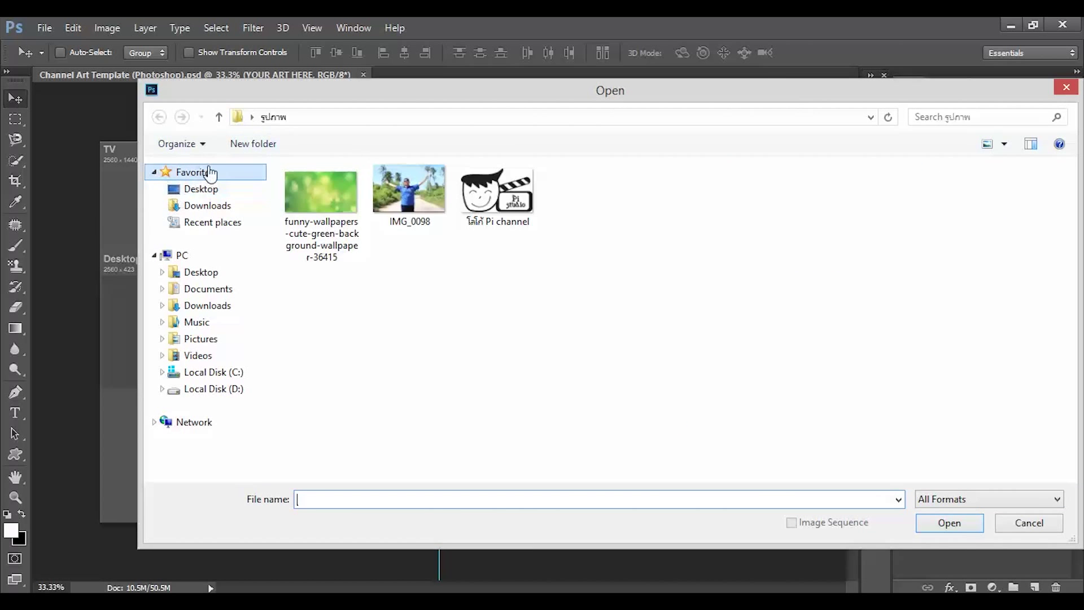
click(201, 189)
double_click(590, 358)
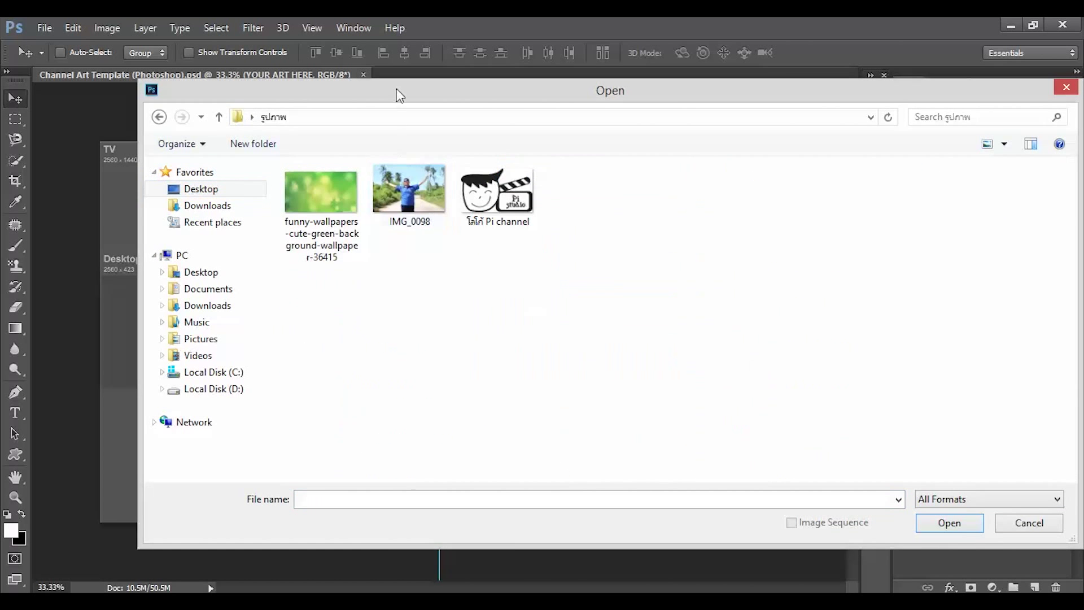
mouse_move(397, 92)
mouse_down()
mouse_move(731, 92)
mouse_move(396, 92)
mouse_up()
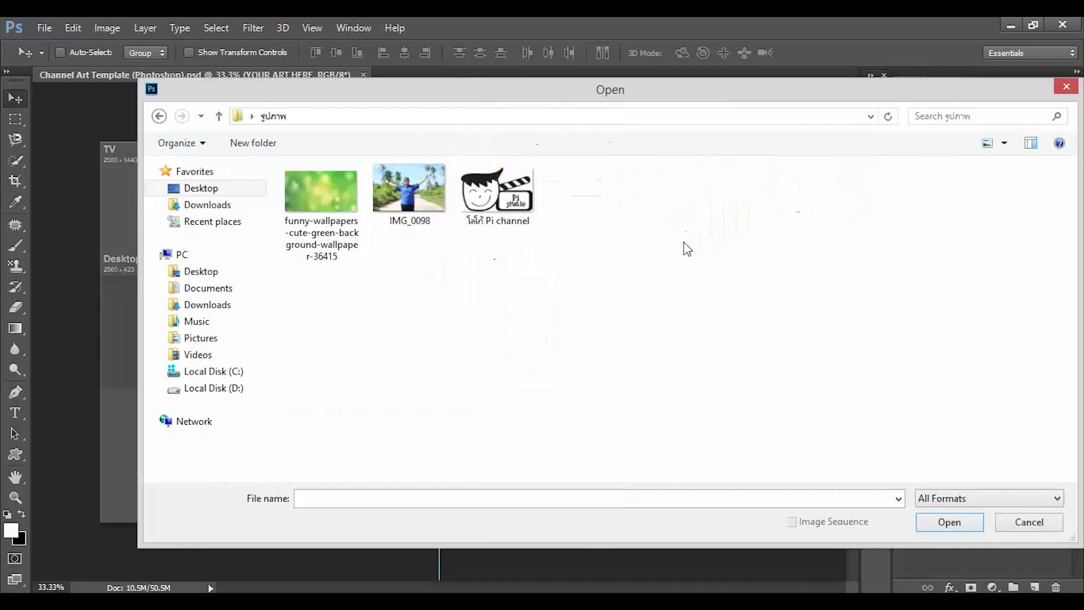
click(346, 242)
click(949, 521)
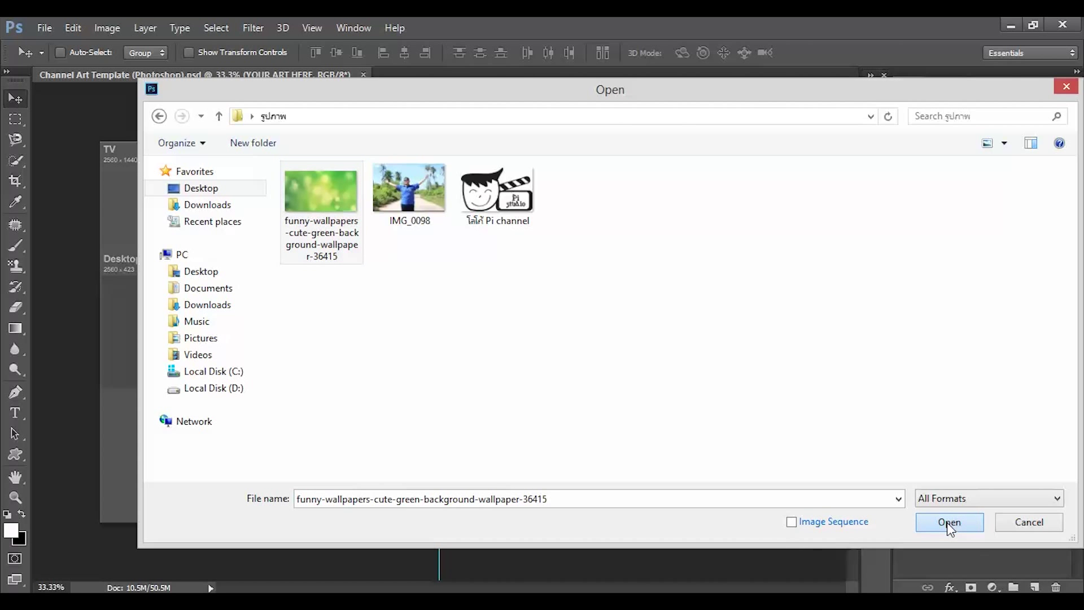
click(940, 524)
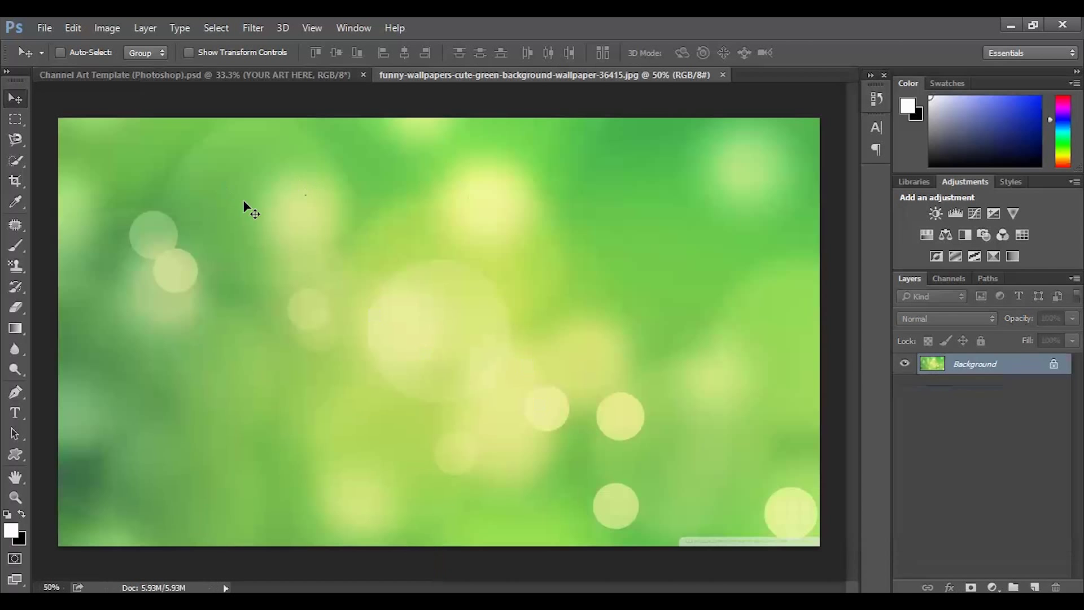
Step: Marquee-select a full-width horizontal band of the green wallpaper, then return to the template
click(14, 121)
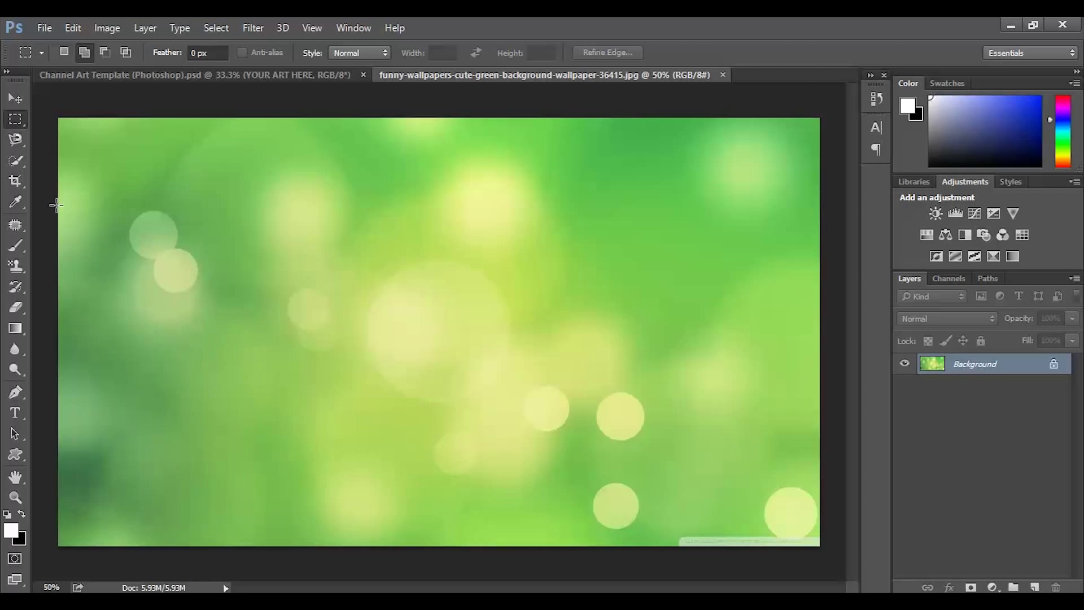
drag(56, 205, 869, 389)
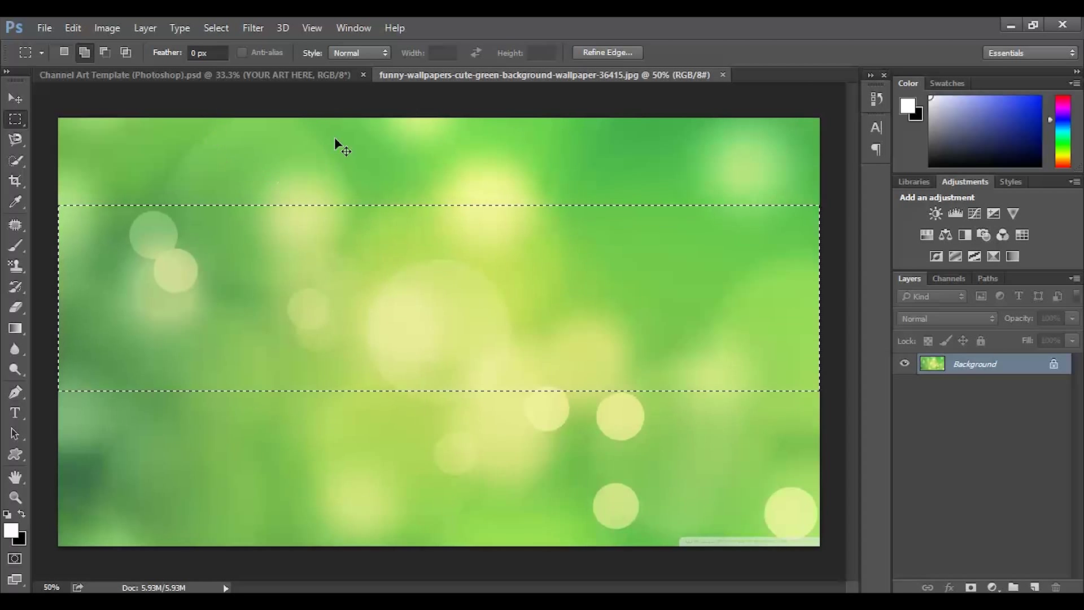
click(270, 75)
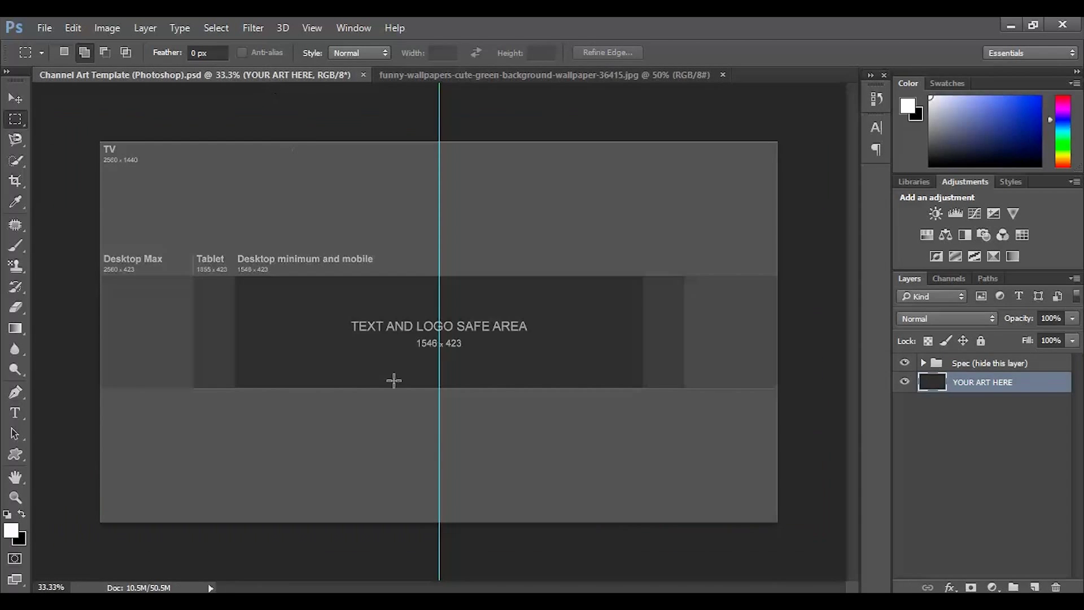
Step: Drag the green strip into the template as a new layer and position it
drag(474, 339, 482, 348)
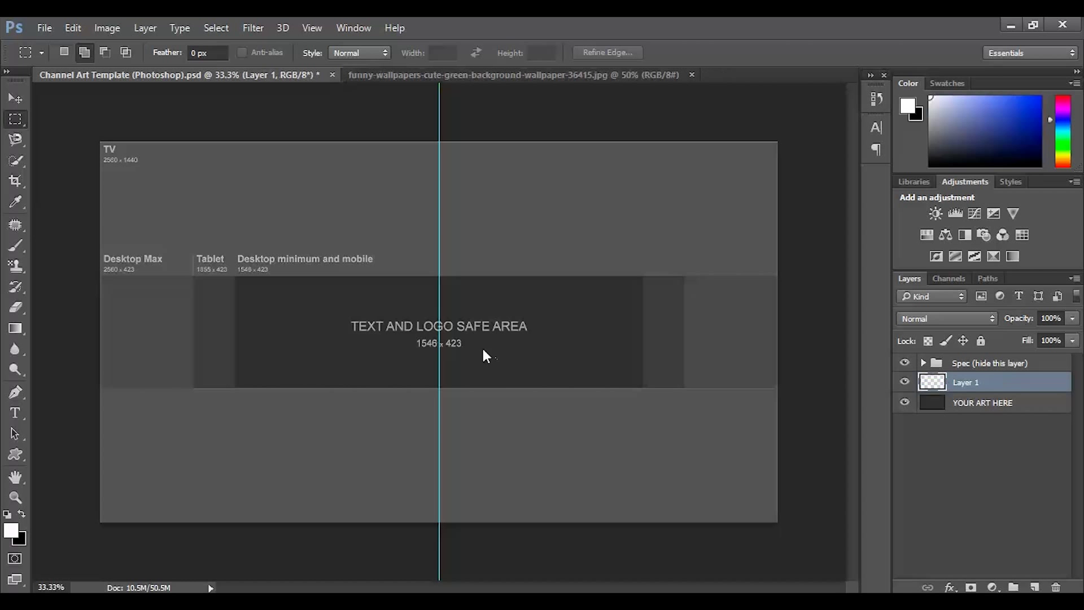
key(v)
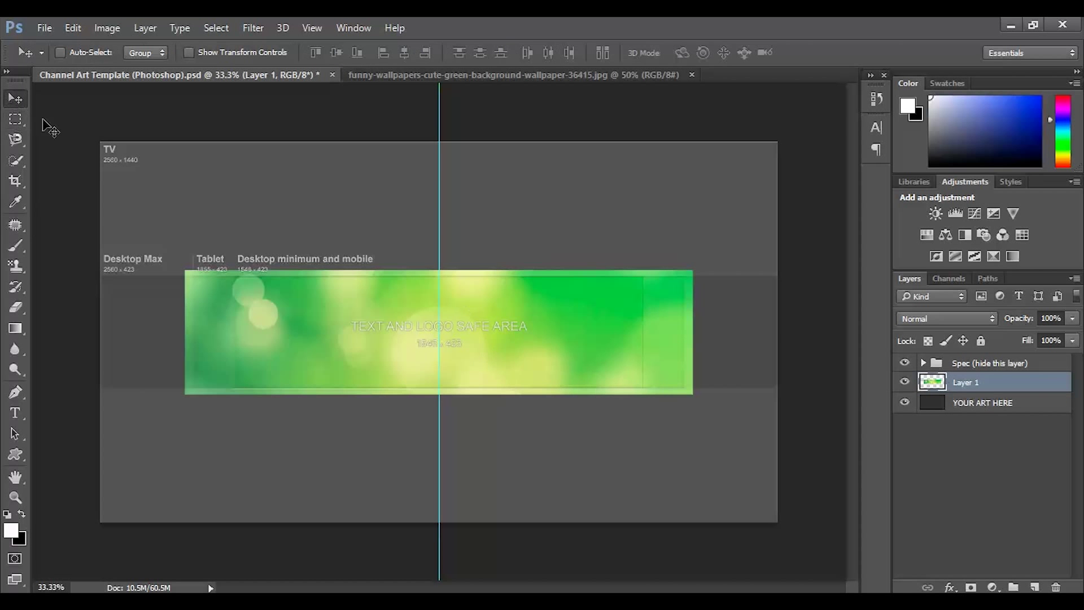
drag(618, 350, 587, 350)
Step: Free-transform the strip to stretch edge to edge and fit the banner band
key(ctrl)
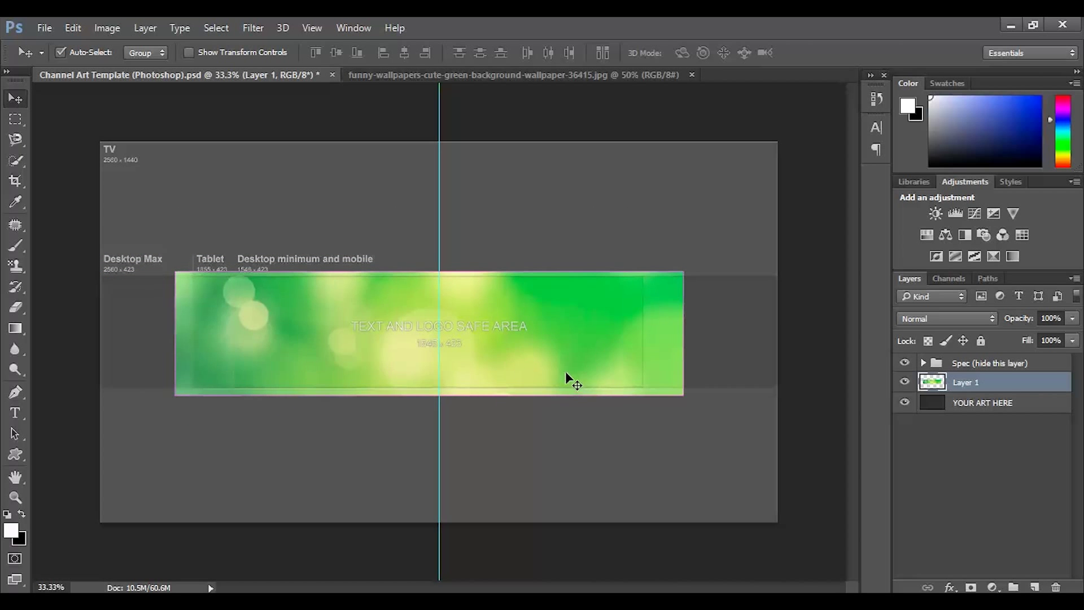
key(ctrl+t)
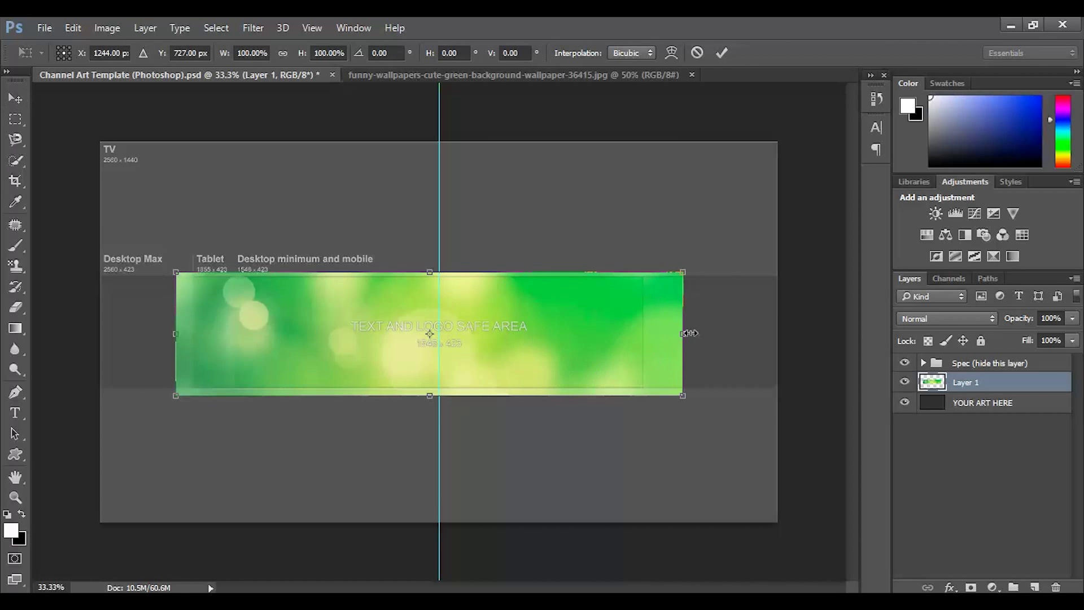
drag(699, 333, 784, 334)
drag(177, 339, 104, 344)
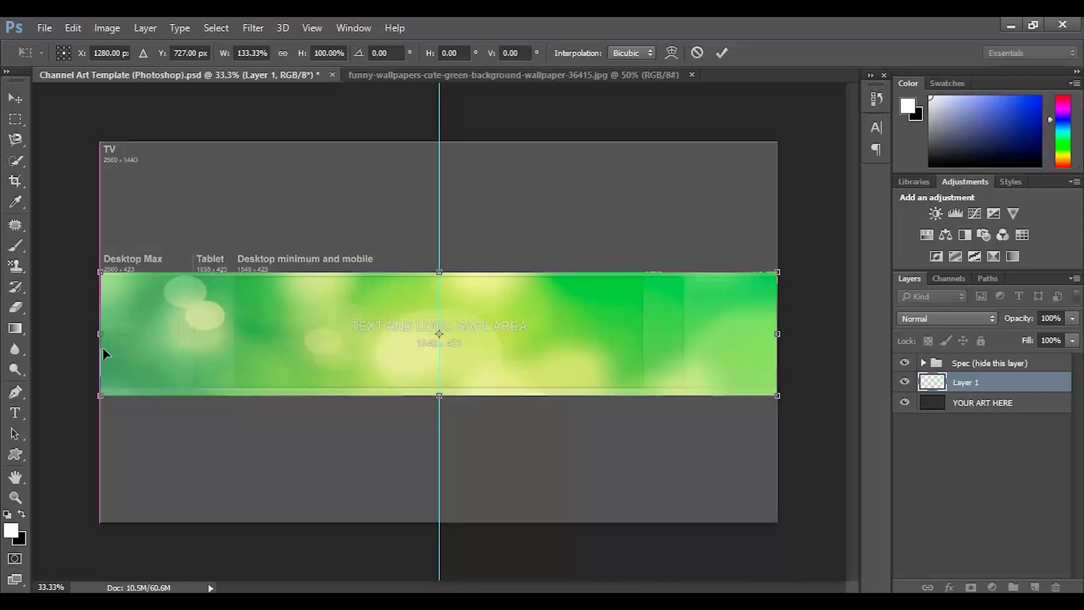
drag(437, 272, 438, 276)
mouse_move(438, 395)
mouse_down()
mouse_move(442, 383)
mouse_move(441, 393)
mouse_up()
key(Return)
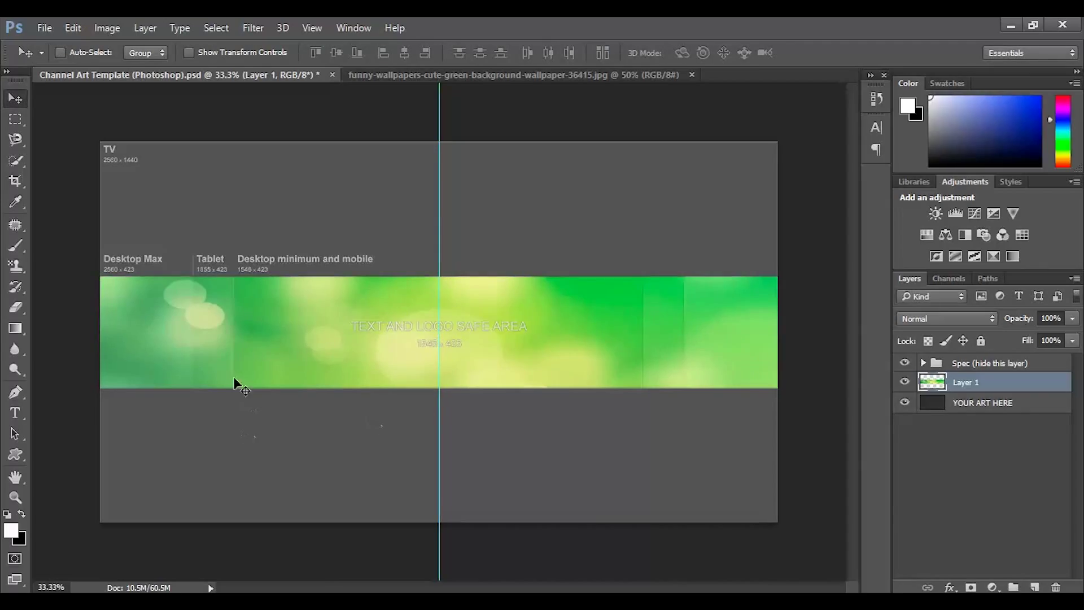
Step: Move Layer 1 above the Spec group in the Layers panel
click(975, 364)
click(978, 389)
drag(969, 389, 967, 354)
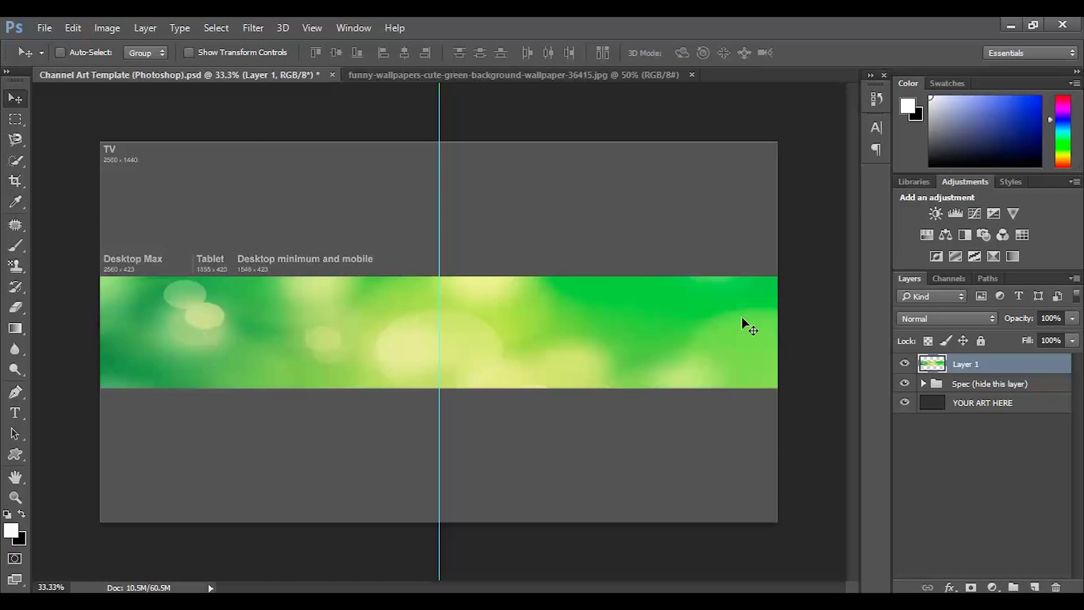
Step: Open IMG_0098.JPG, the photo of the person on the palm-lined road
click(45, 27)
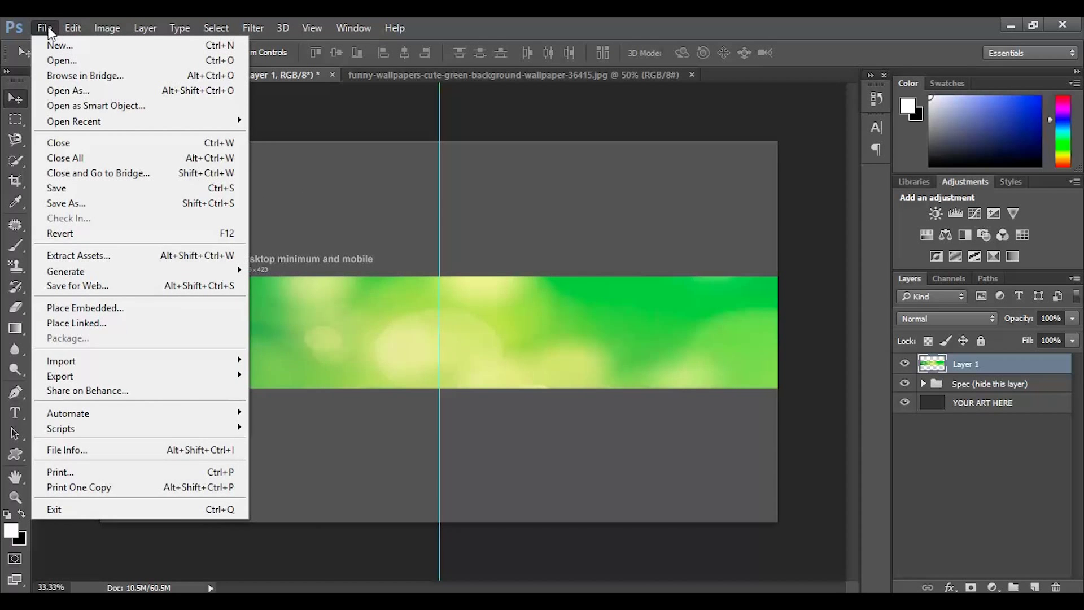
click(49, 28)
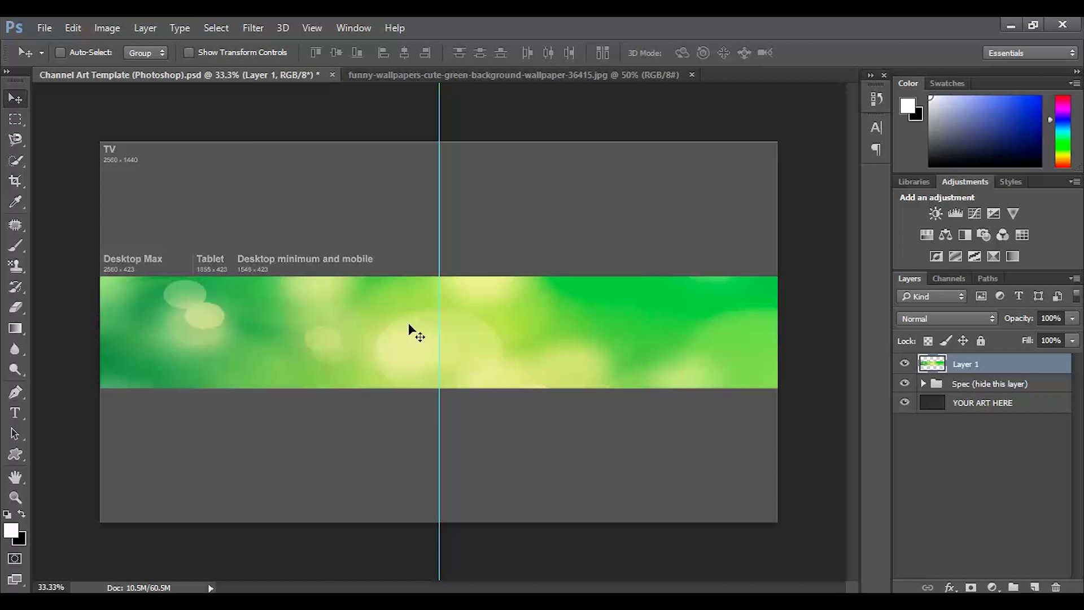
click(44, 27)
click(55, 61)
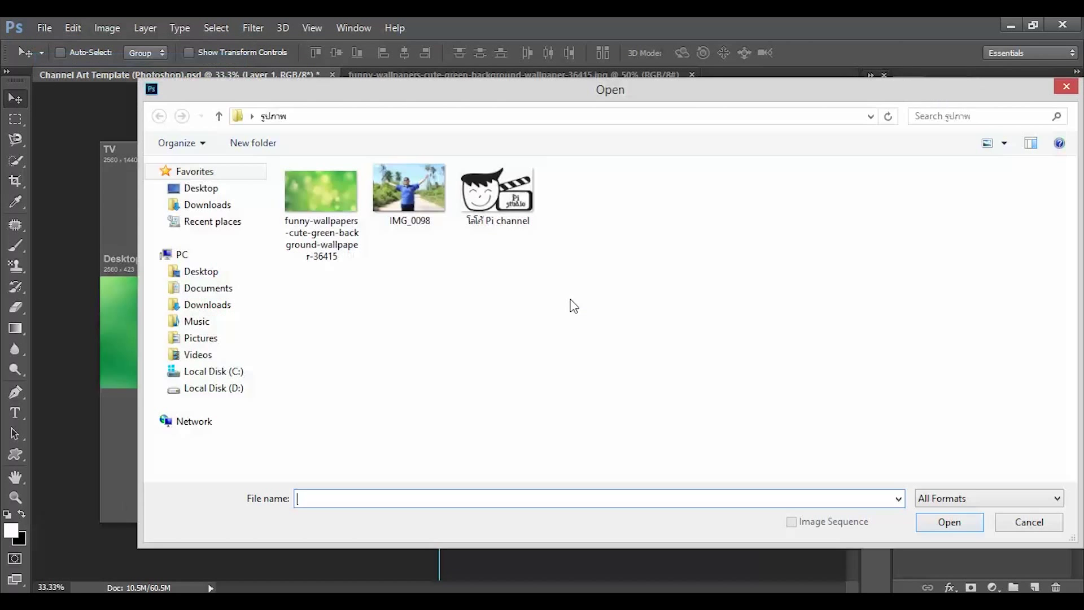
double_click(429, 192)
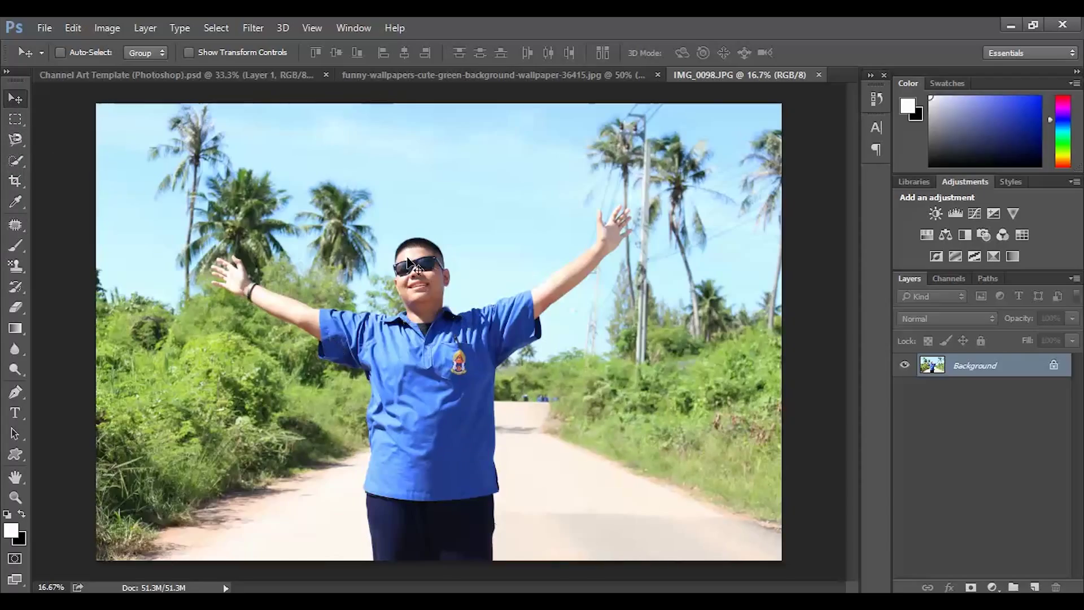
Step: With Quick Selection, paint over the person's trousers, shirt, both arms and hands
click(10, 165)
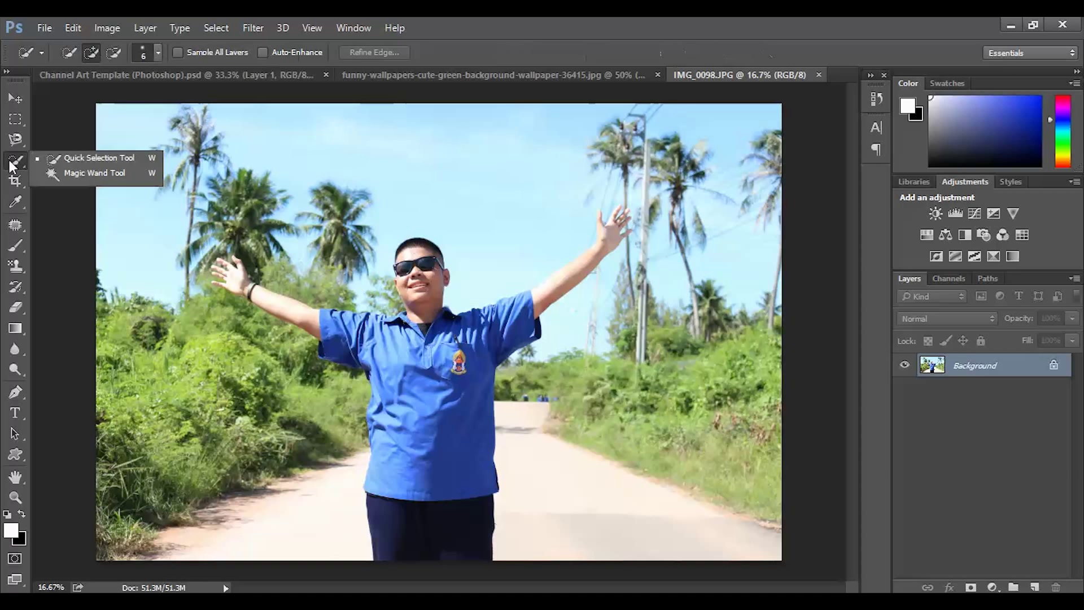
click(98, 158)
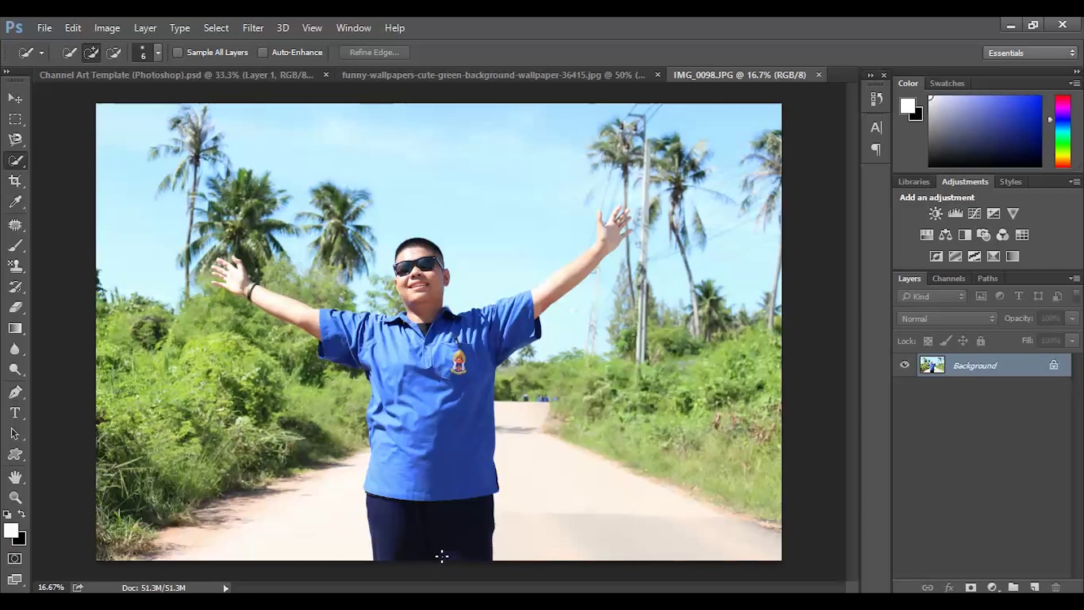
mouse_move(439, 517)
mouse_down()
mouse_move(430, 389)
mouse_move(414, 353)
mouse_move(425, 327)
mouse_move(441, 325)
mouse_move(408, 266)
mouse_move(421, 248)
mouse_up()
mouse_move(528, 311)
mouse_down()
mouse_move(482, 317)
mouse_move(542, 305)
mouse_move(616, 231)
mouse_move(550, 294)
mouse_move(498, 314)
mouse_up()
mouse_move(364, 370)
mouse_down()
mouse_move(364, 348)
mouse_move(339, 322)
mouse_move(317, 339)
mouse_move(220, 277)
mouse_move(240, 271)
mouse_up()
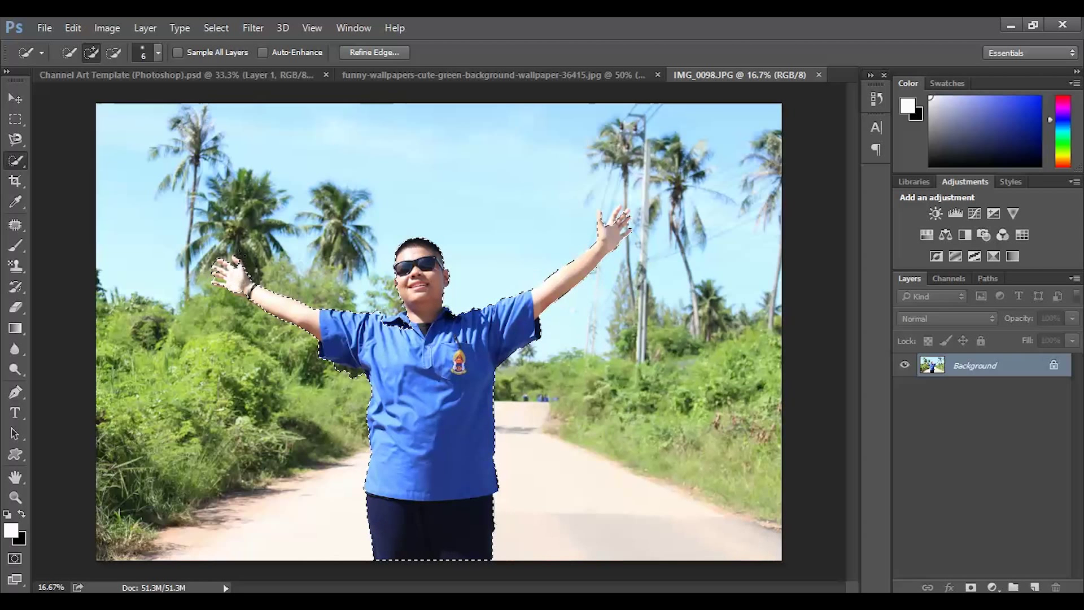
click(243, 263)
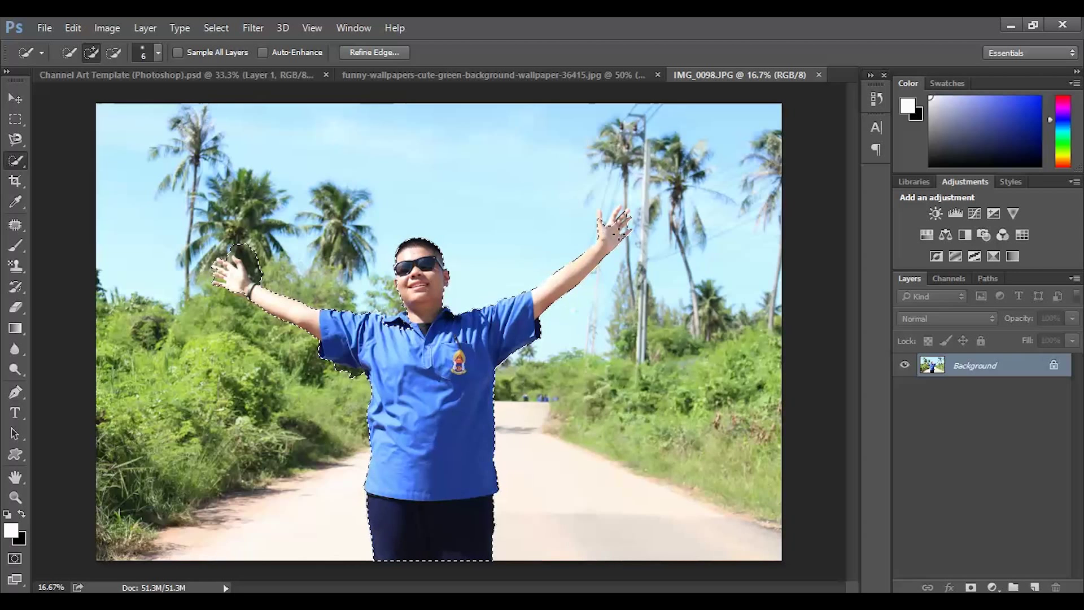
click(621, 212)
drag(605, 212, 633, 221)
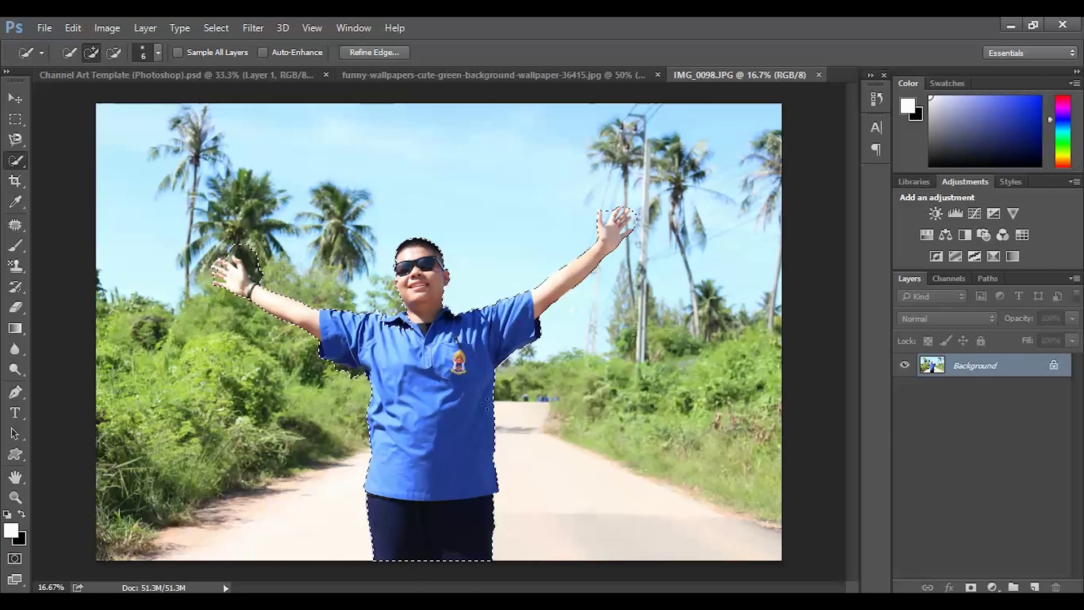
Step: Subtract the background patch below the sleeve from the person's selection
scroll(341, 373, up, 6)
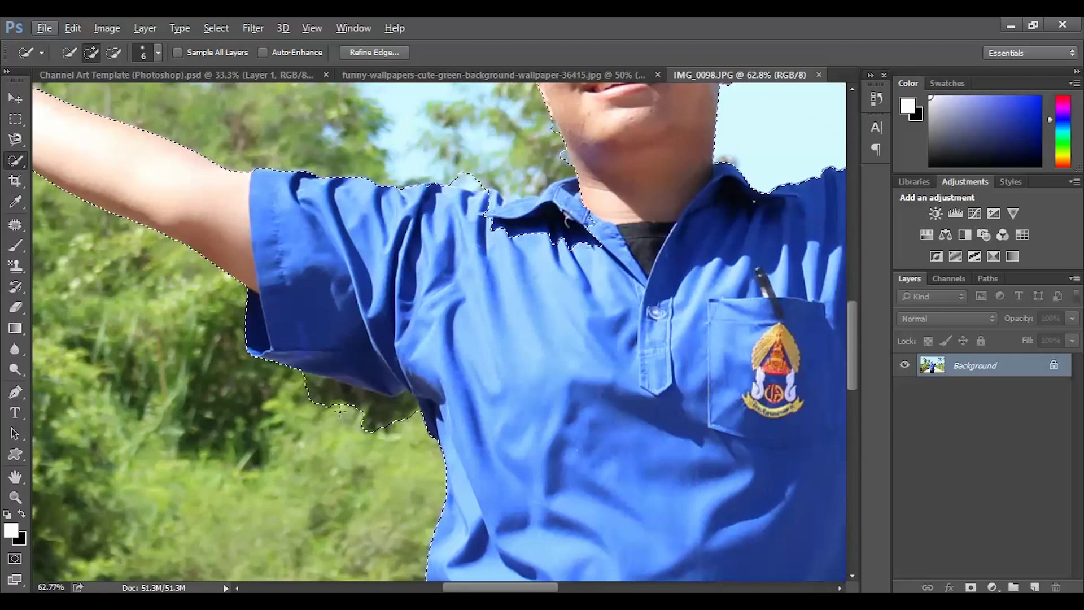
key(alt)
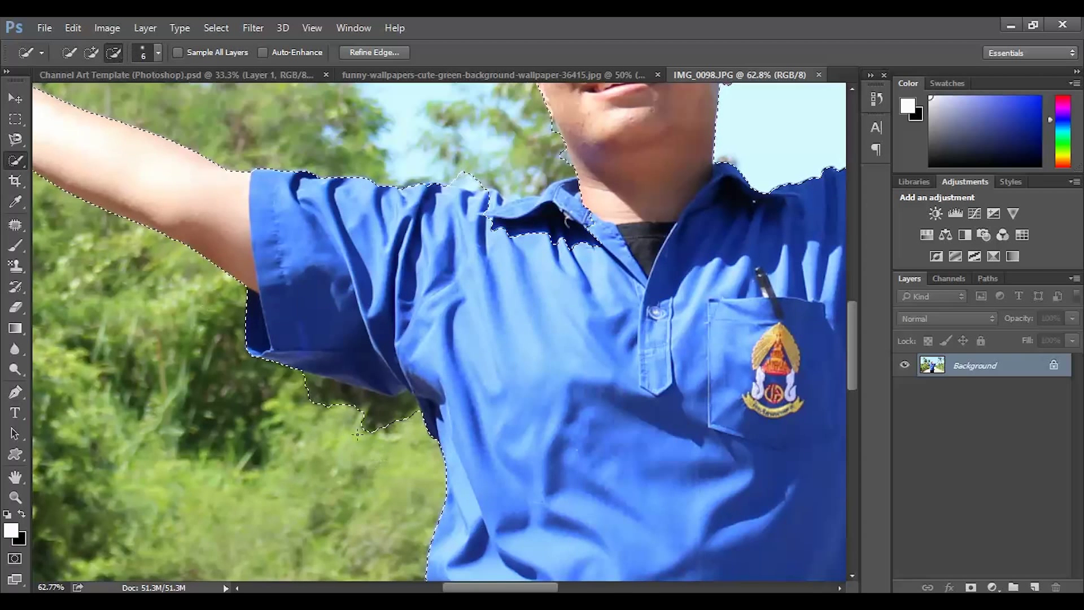
drag(323, 400, 397, 408)
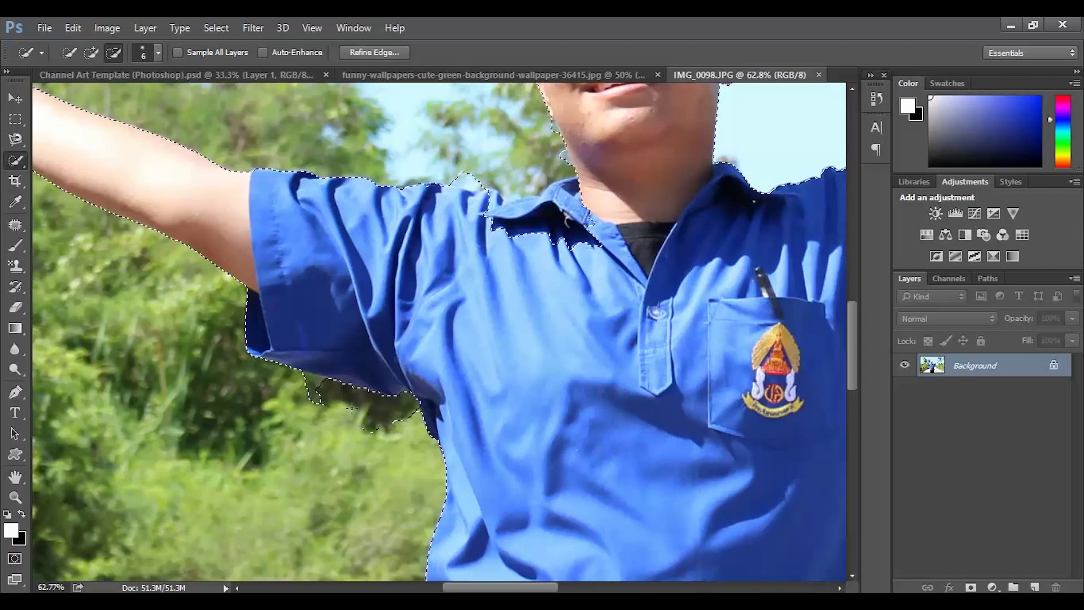
drag(319, 400, 318, 382)
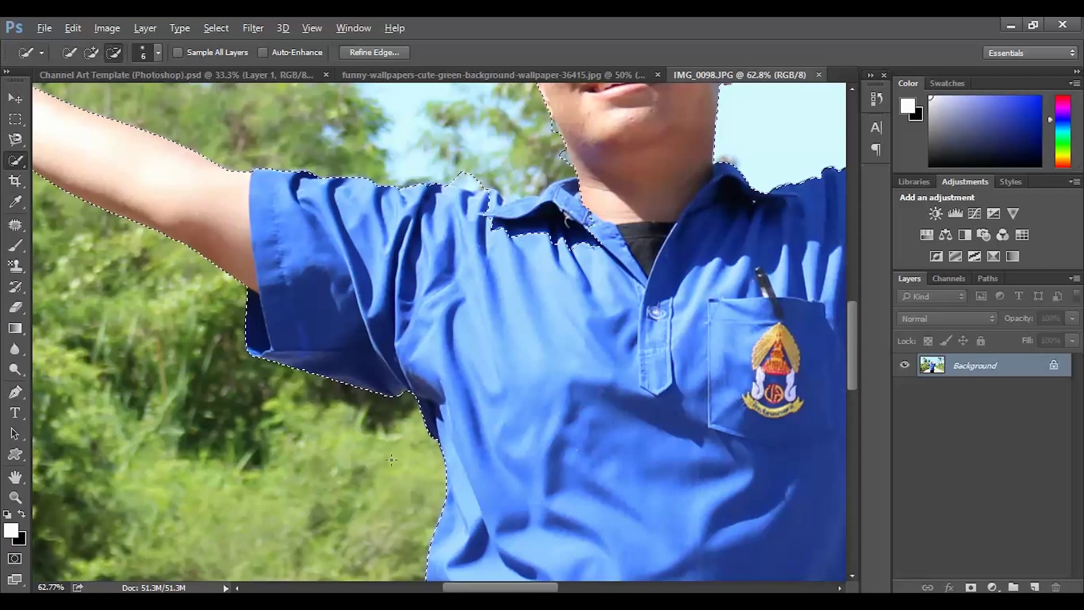
Step: Refine the selection edge along the shirt collar and neck
scroll(404, 461, down, 16)
scroll(395, 332, up, 9)
scroll(393, 328, up, 6)
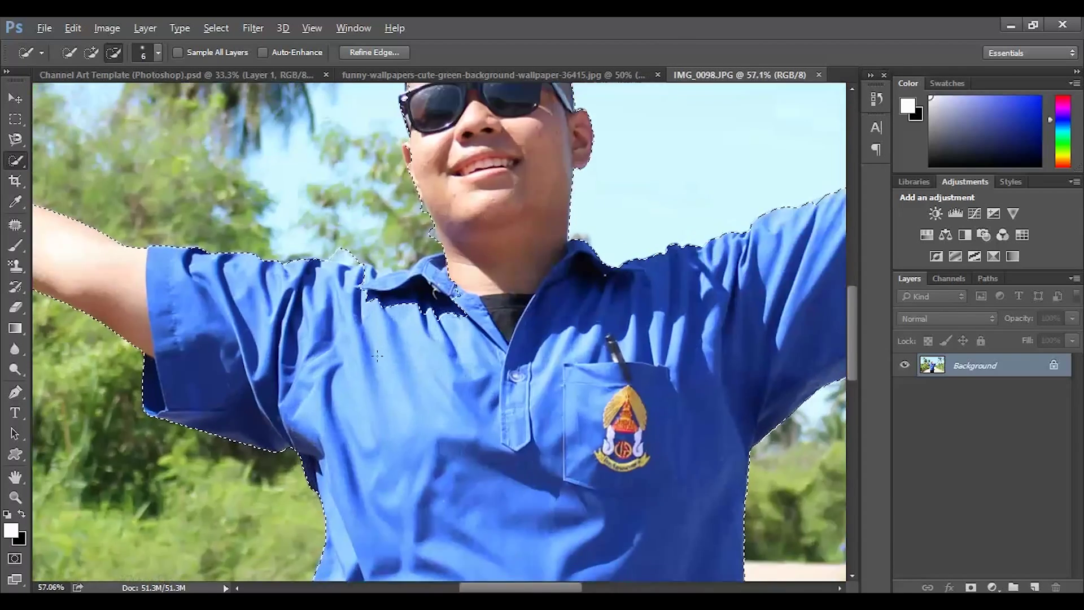
key(alt)
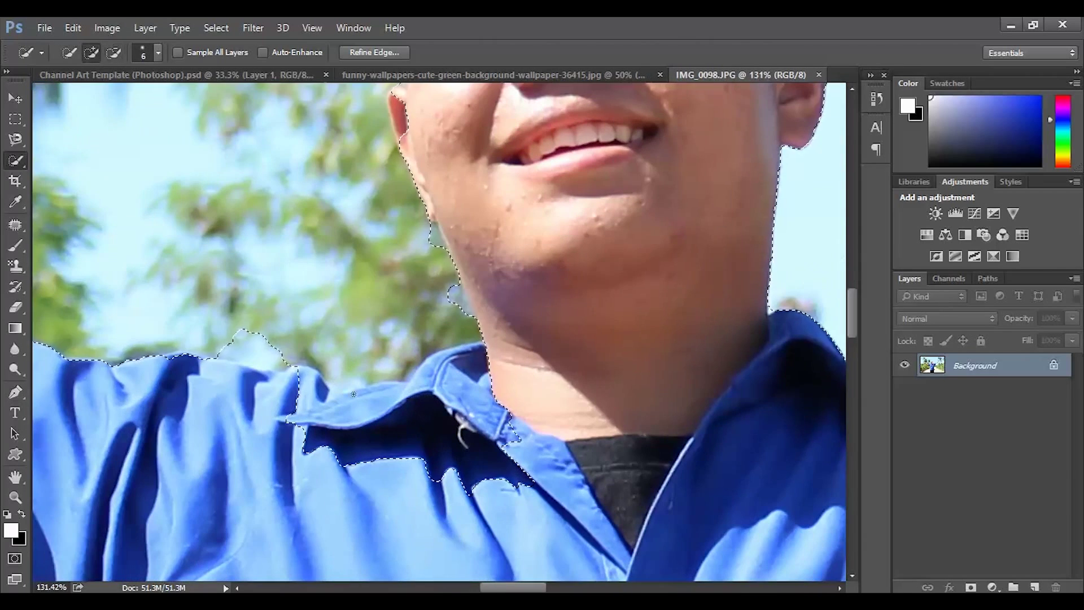
mouse_move(469, 470)
mouse_down()
mouse_move(426, 463)
mouse_move(486, 455)
mouse_move(481, 356)
mouse_move(322, 413)
mouse_move(307, 382)
mouse_up()
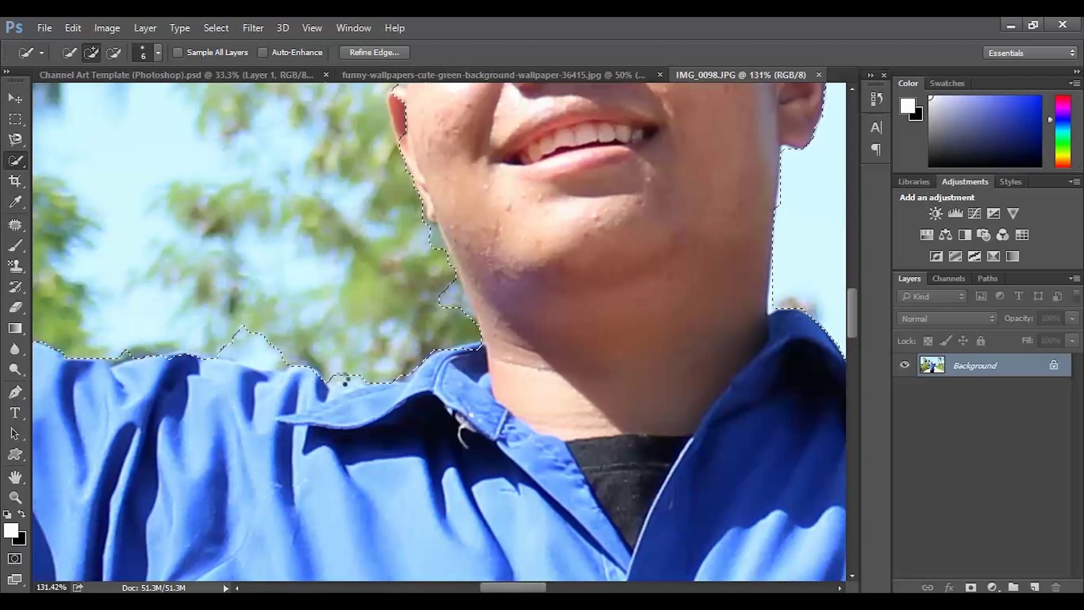
key(alt)
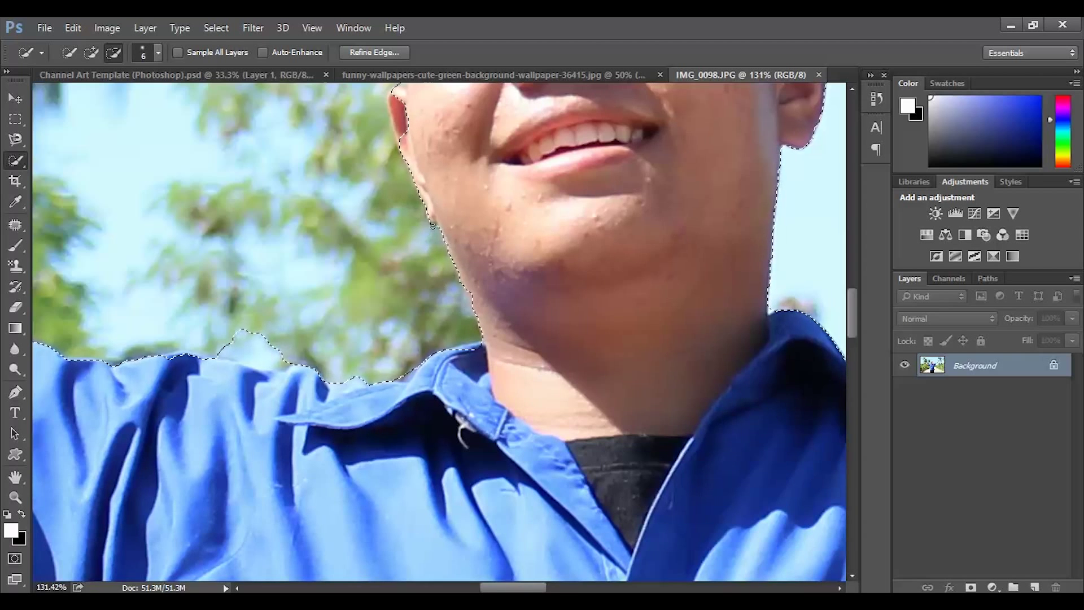
scroll(488, 393, down, 3)
scroll(488, 394, down, 5)
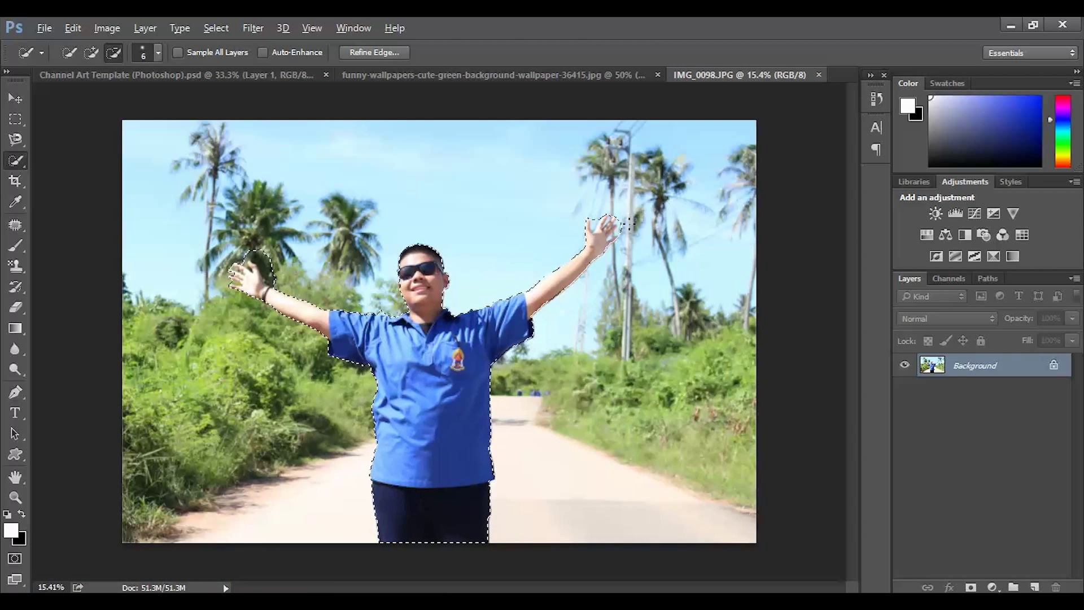
Step: Subtract the sky between the raised hand's fingers from the selection
scroll(616, 226, up, 6)
scroll(611, 289, up, 2)
key(alt)
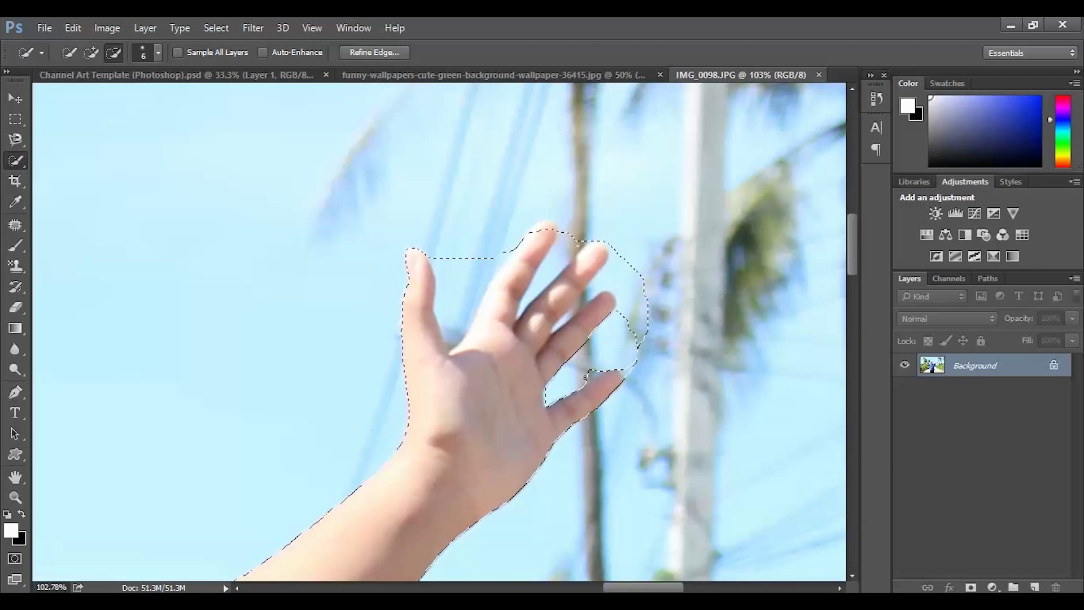
mouse_move(620, 348)
mouse_down()
mouse_move(629, 379)
mouse_move(623, 360)
mouse_move(644, 328)
mouse_move(632, 273)
mouse_up()
key(alt)
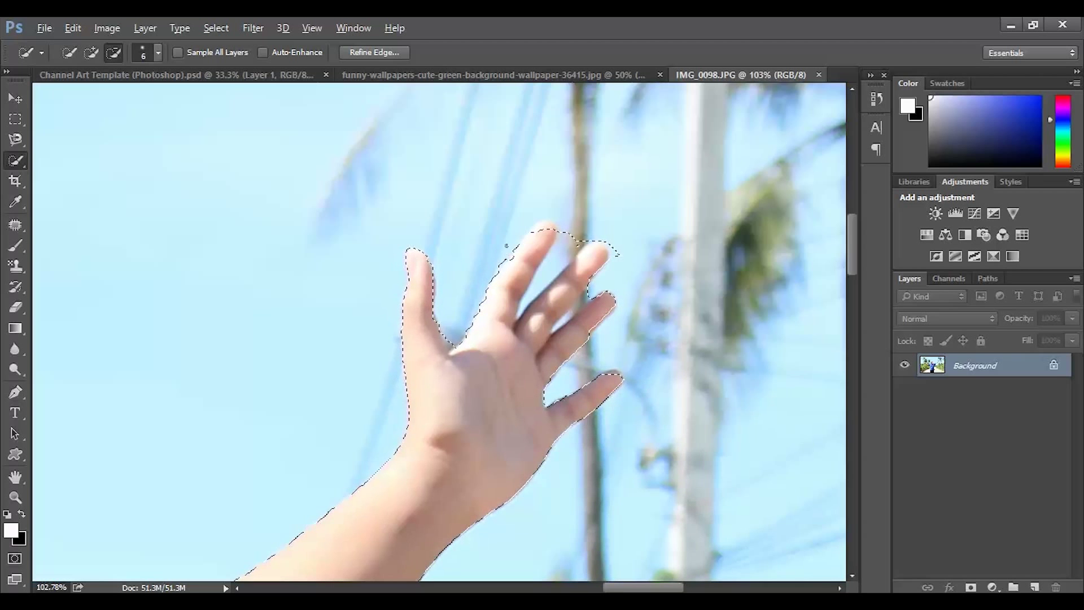
drag(507, 246, 507, 248)
key(alt)
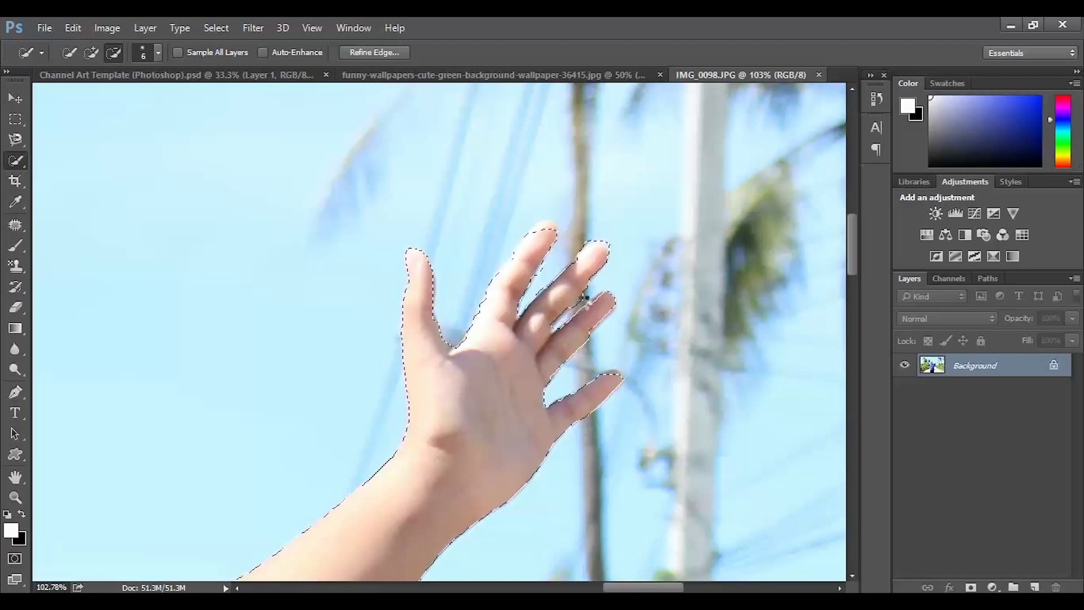
key(alt)
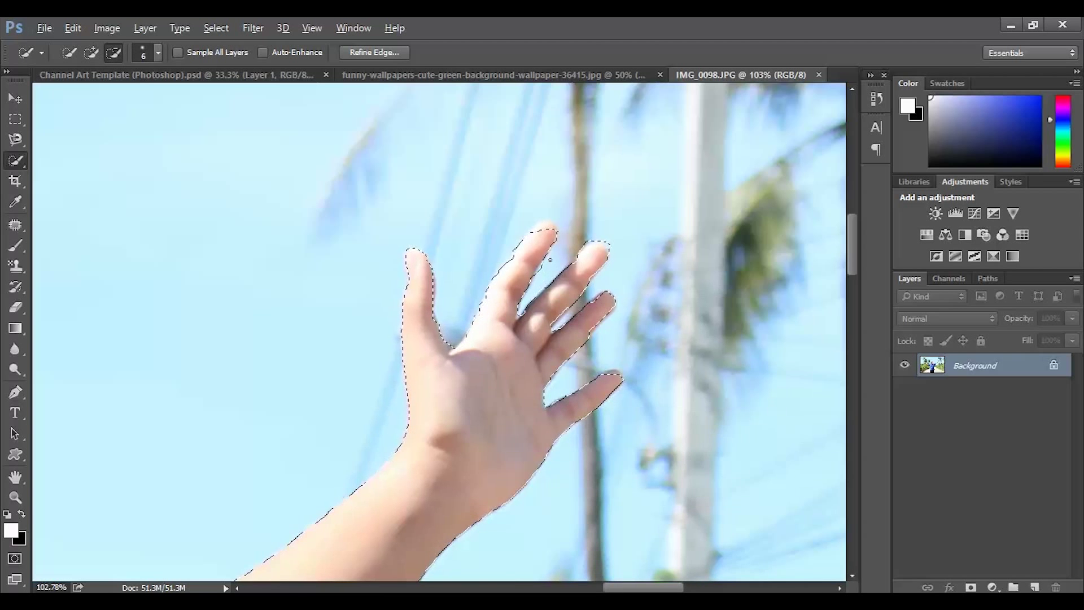
key(alt)
click(546, 230)
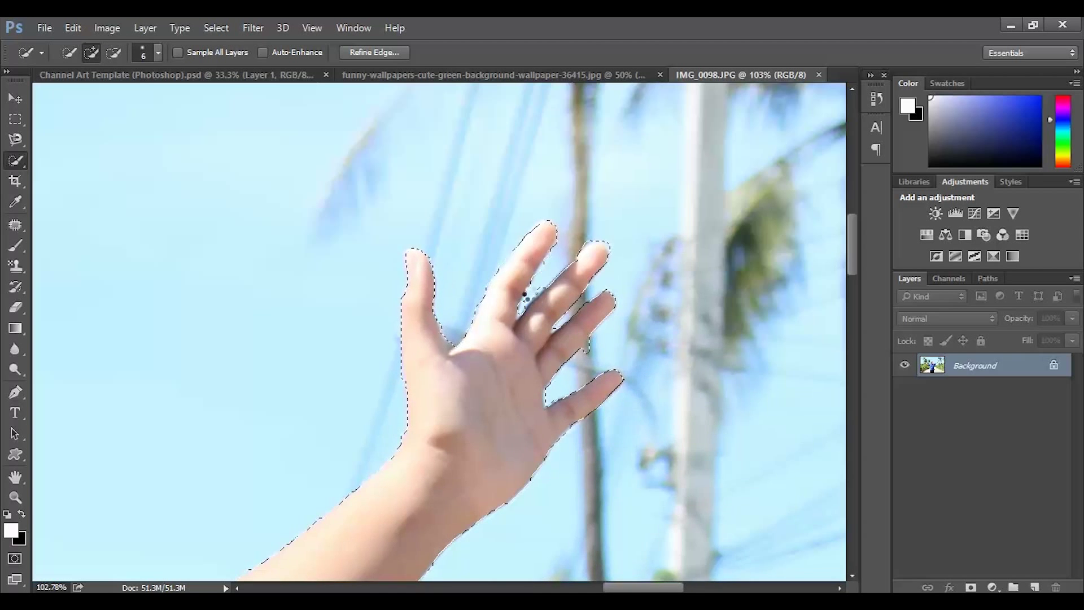
alt+click(533, 290)
alt+click(589, 345)
Step: Remove the dark foliage beside the palm and above the thumb from the selection
scroll(424, 326, down, 4)
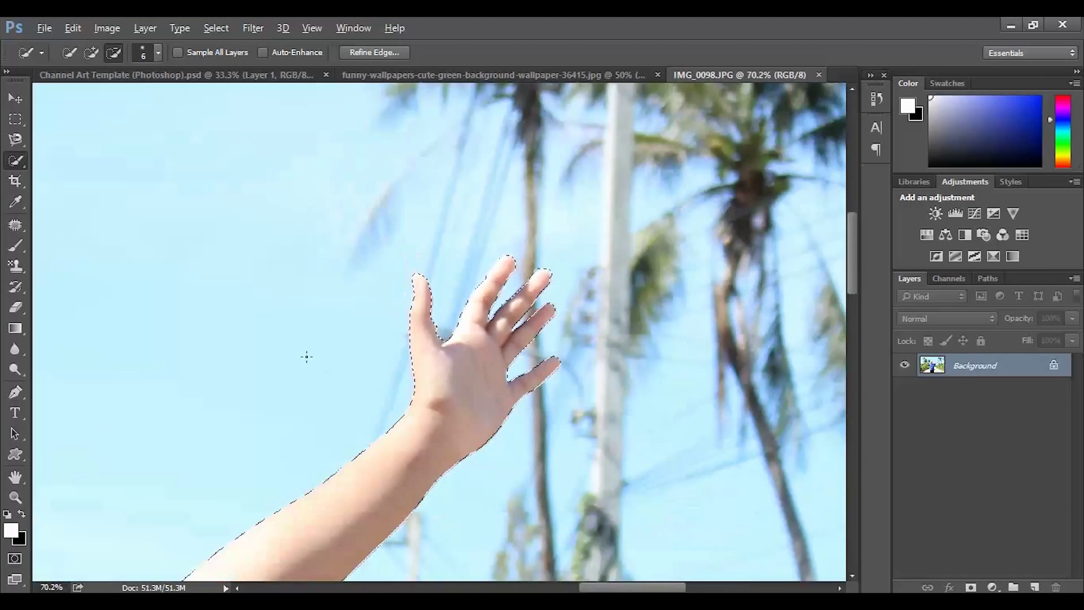
scroll(306, 356, down, 5)
scroll(294, 378, up, 5)
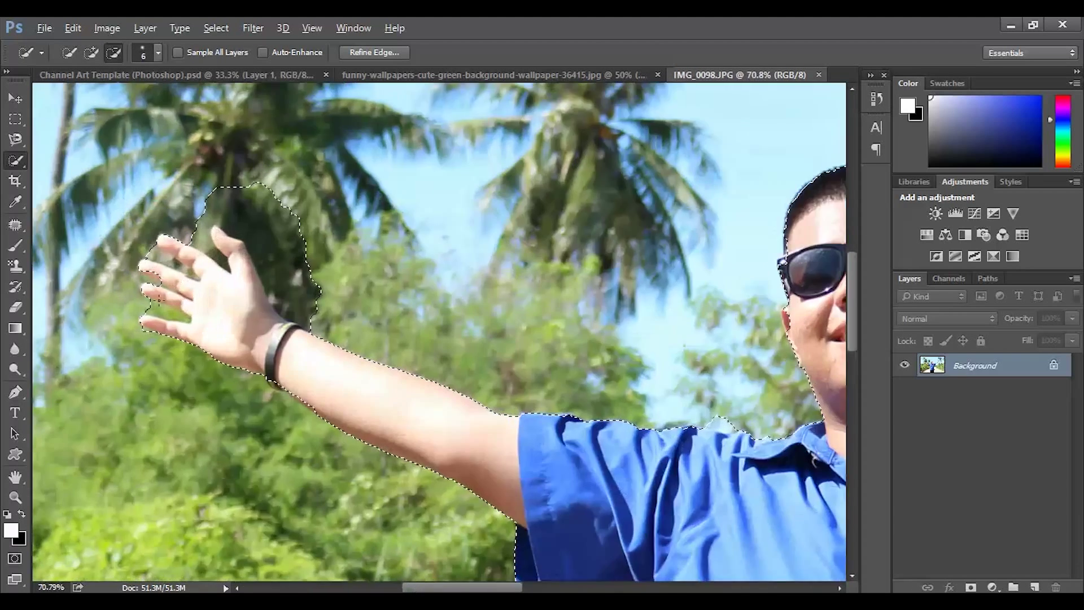
scroll(160, 298, up, 2)
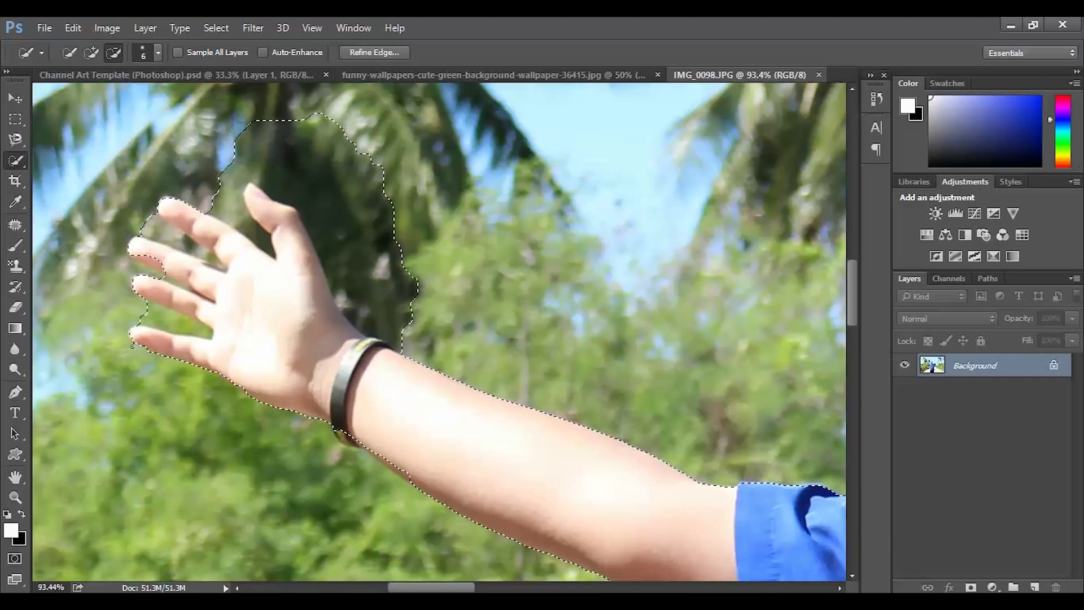
mouse_move(409, 315)
mouse_down()
mouse_move(395, 280)
mouse_move(411, 316)
mouse_move(414, 290)
mouse_move(411, 330)
mouse_move(386, 291)
mouse_move(375, 216)
mouse_move(391, 282)
mouse_move(375, 270)
mouse_move(366, 323)
mouse_move(347, 307)
mouse_up()
drag(411, 279, 405, 270)
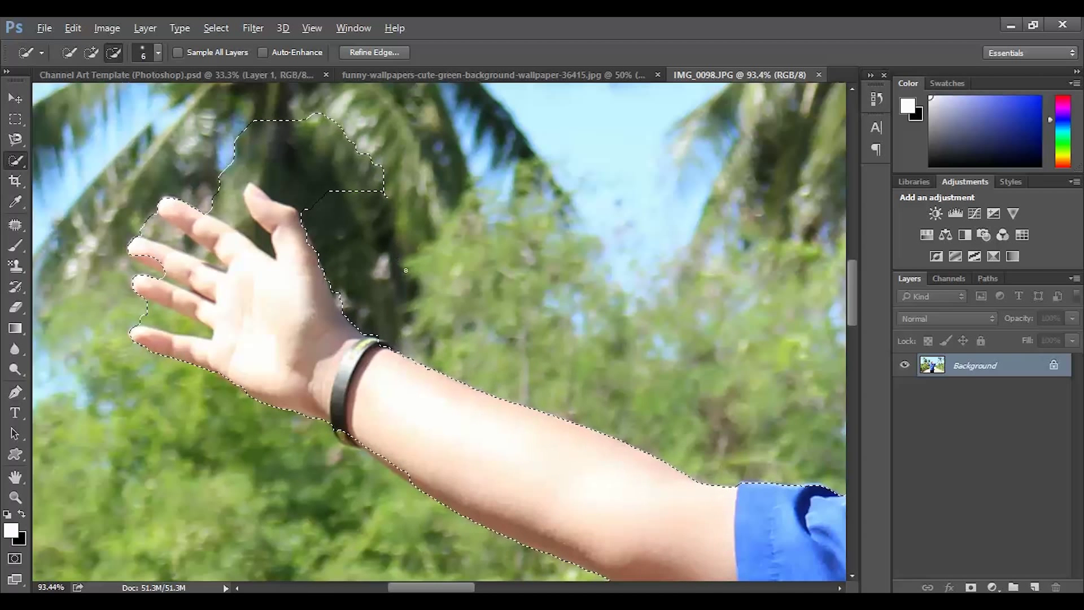
mouse_move(342, 297)
mouse_down()
mouse_move(342, 227)
mouse_move(324, 162)
mouse_move(364, 168)
mouse_move(347, 178)
mouse_move(333, 141)
mouse_move(367, 155)
mouse_move(269, 136)
mouse_move(300, 149)
mouse_up()
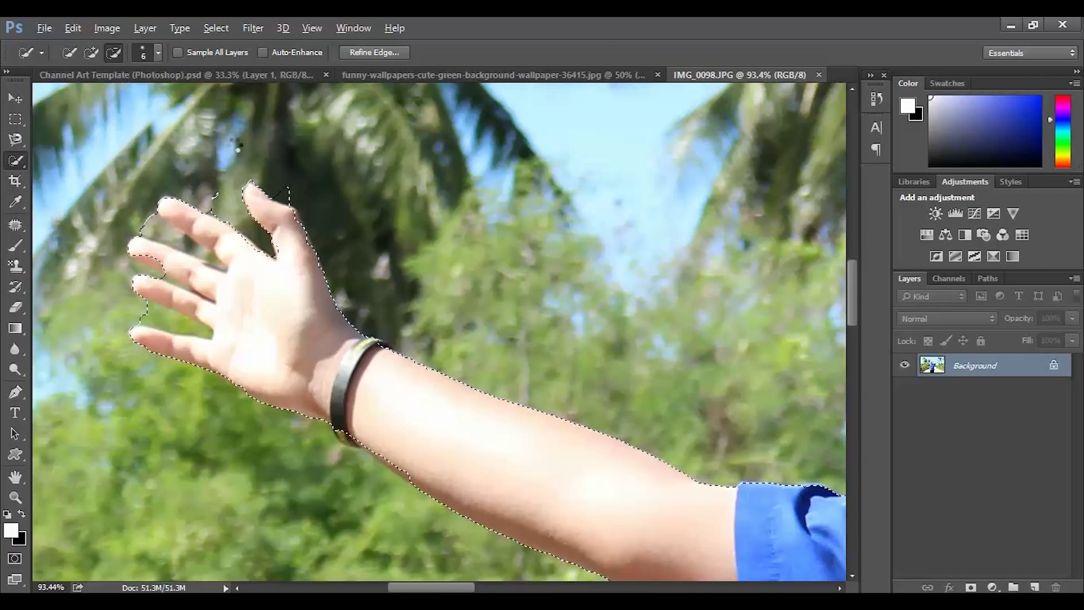
key(shift)
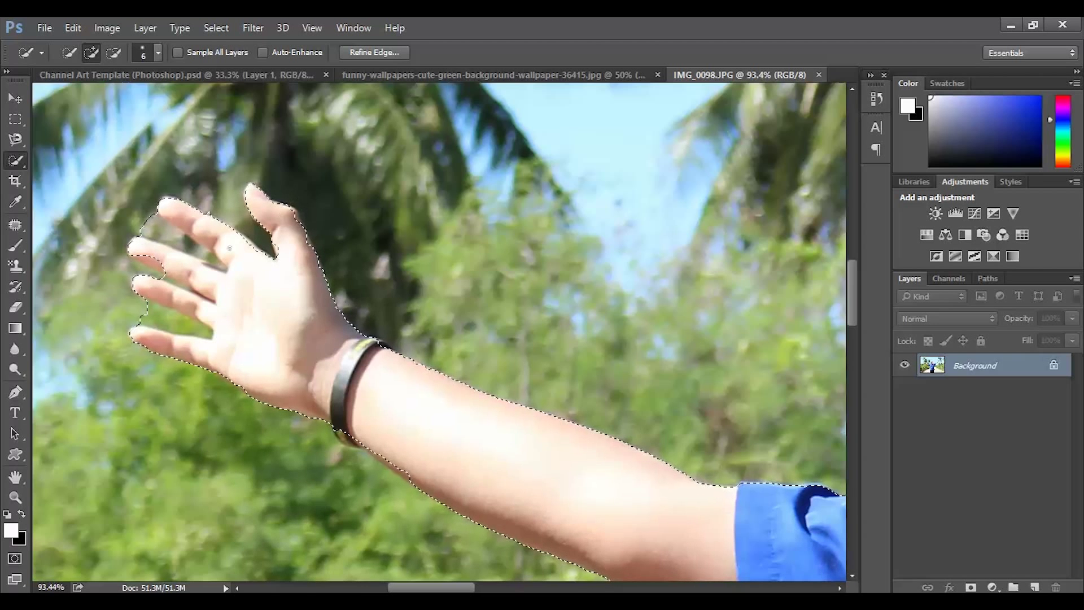
key(alt)
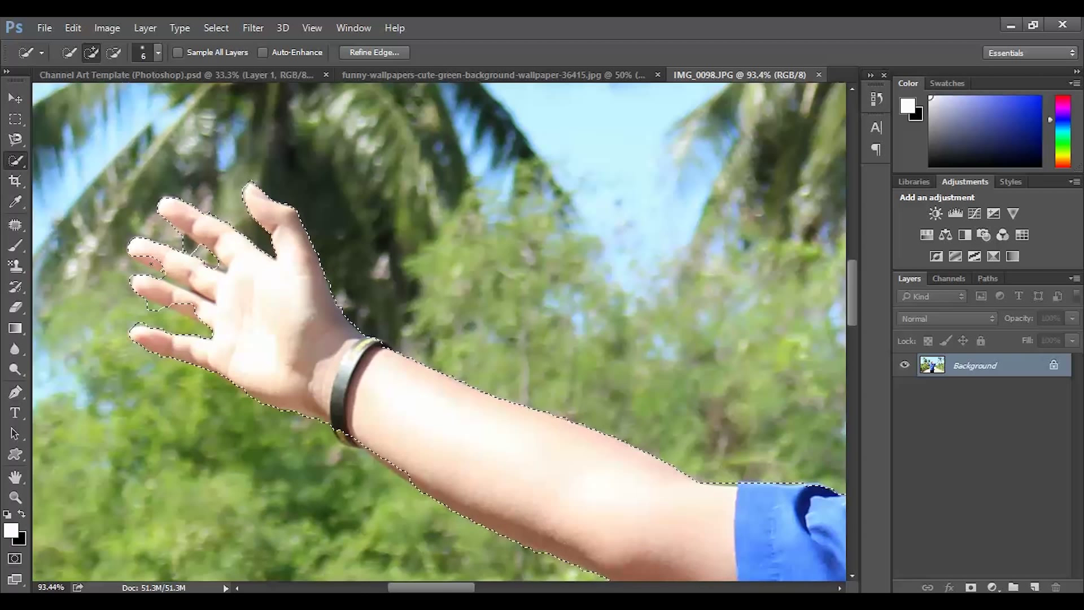
Step: Clean up the selection around and between the bracelet hand's fingers
scroll(122, 307, up, 3)
scroll(123, 307, up, 2)
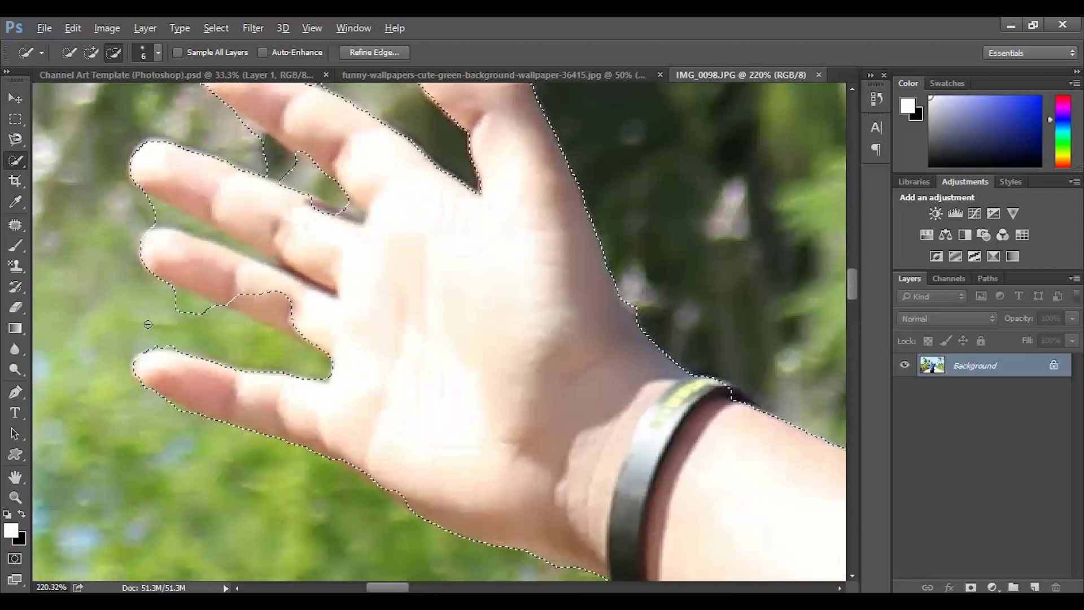
drag(209, 319, 182, 299)
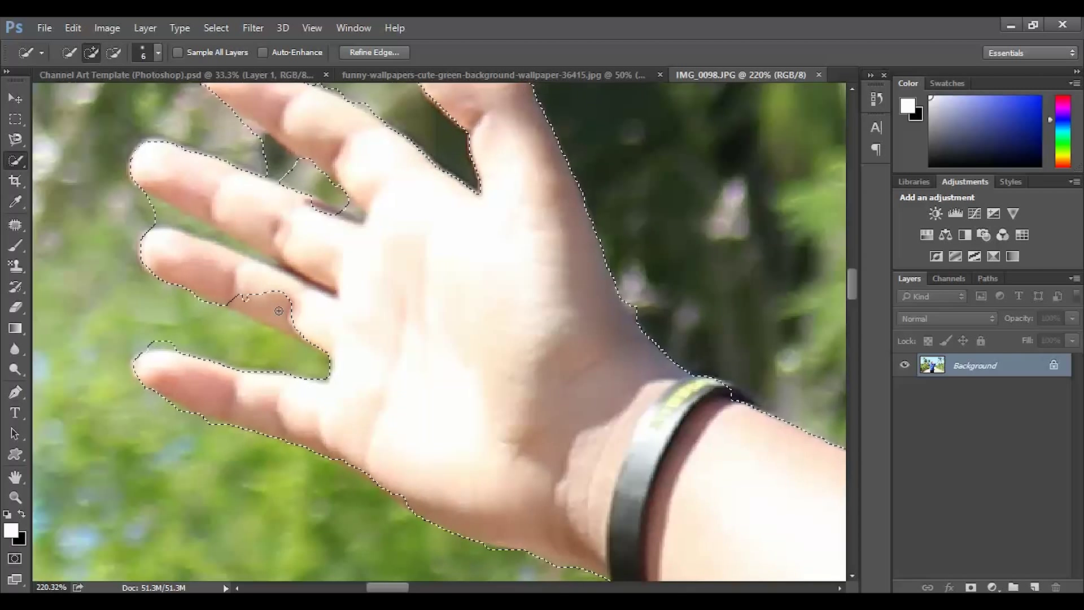
mouse_move(282, 307)
mouse_down()
mouse_move(259, 318)
mouse_move(288, 322)
mouse_up()
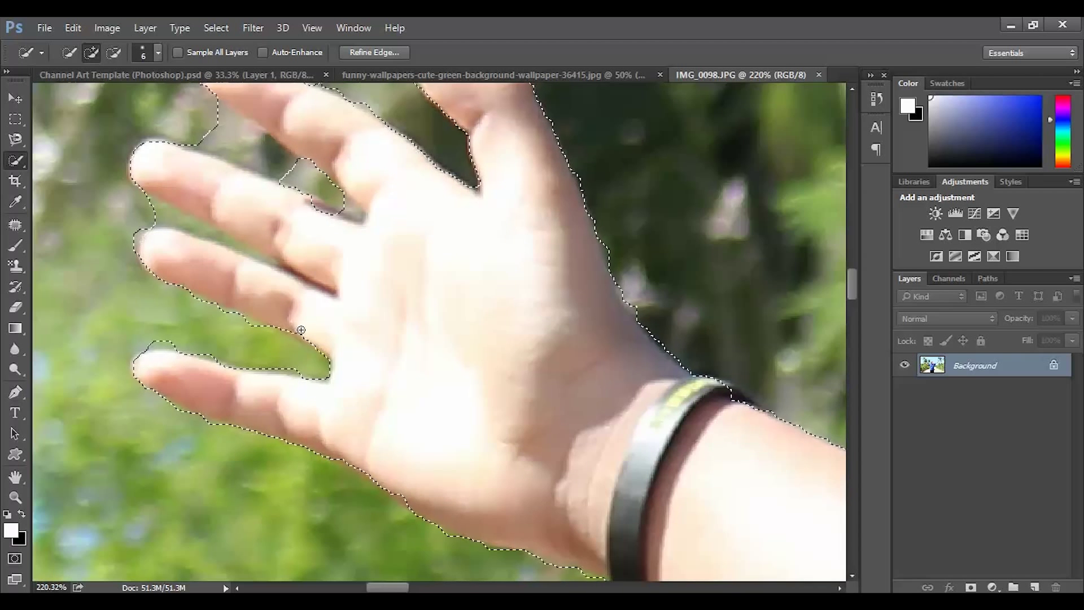
scroll(153, 248, up, 2)
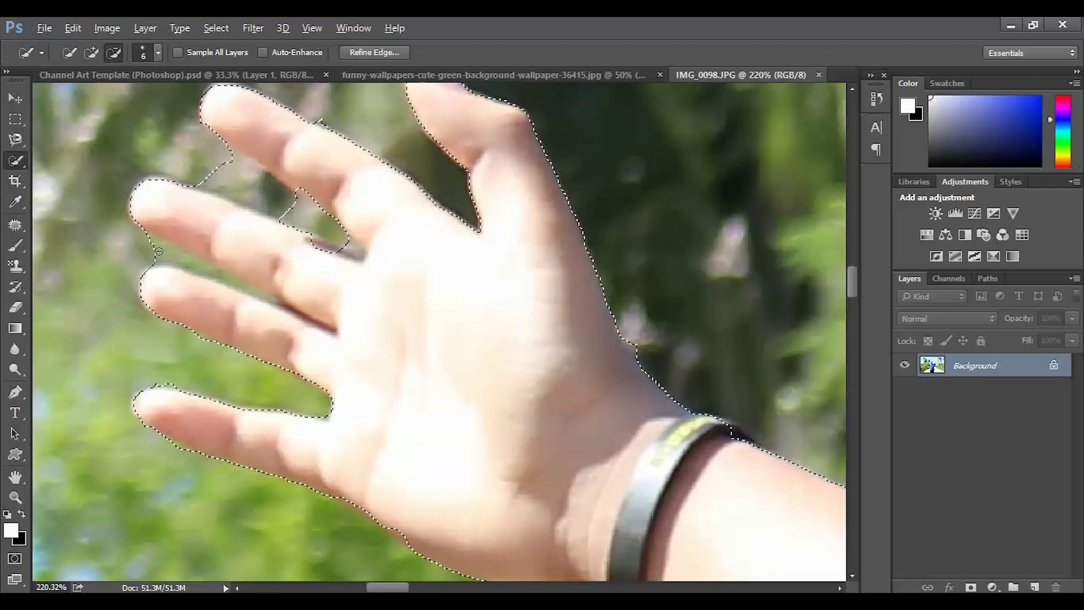
mouse_move(151, 253)
mouse_down()
mouse_move(201, 270)
mouse_move(189, 265)
mouse_up()
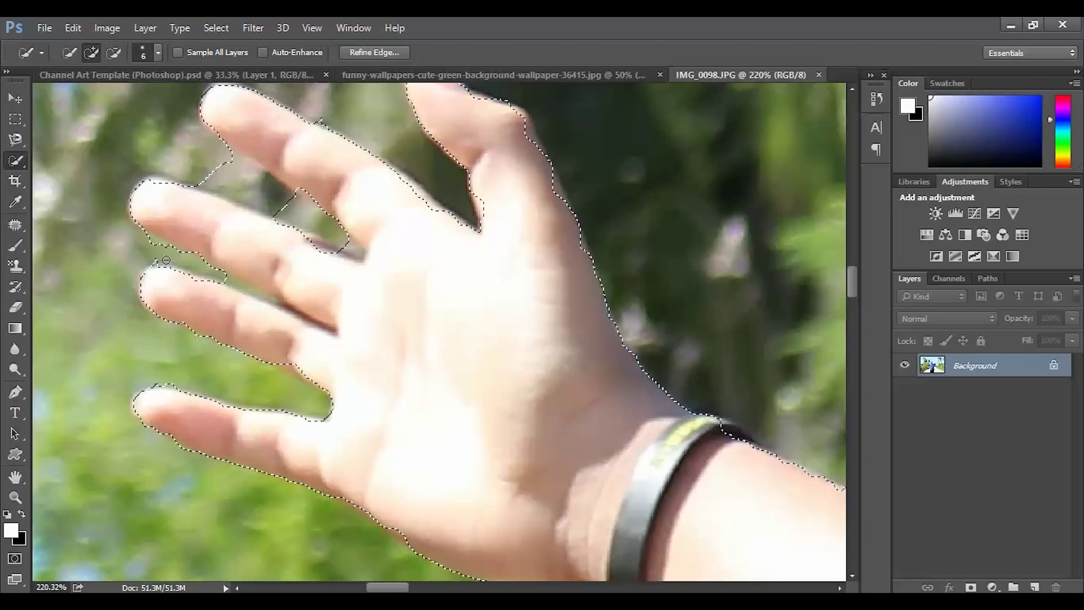
alt+click(248, 289)
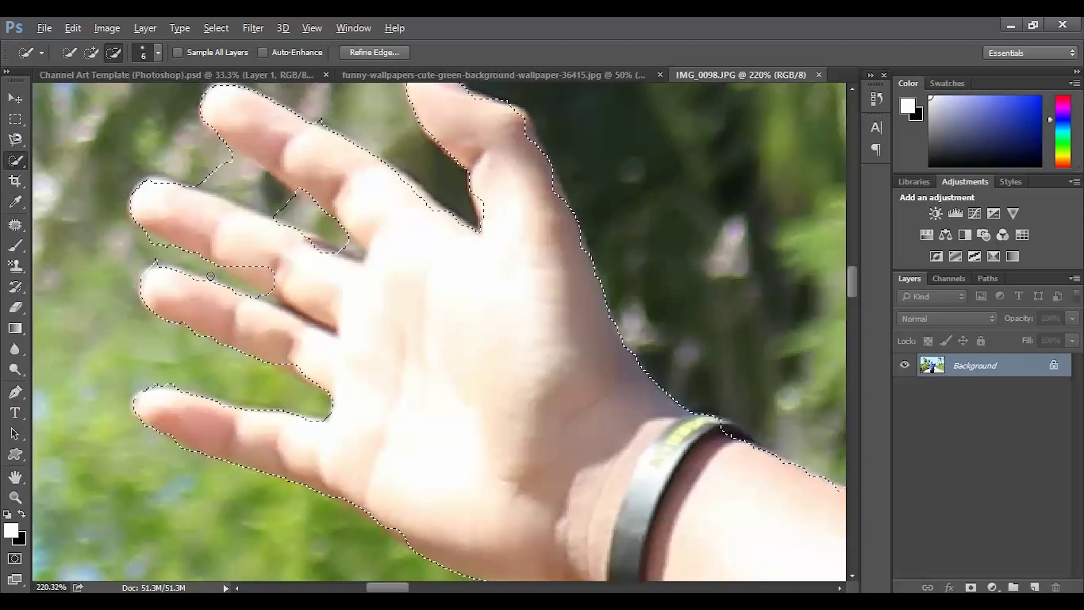
drag(297, 211, 210, 173)
Step: Add the missing strip below the bracelet to the selection
scroll(423, 274, down, 6)
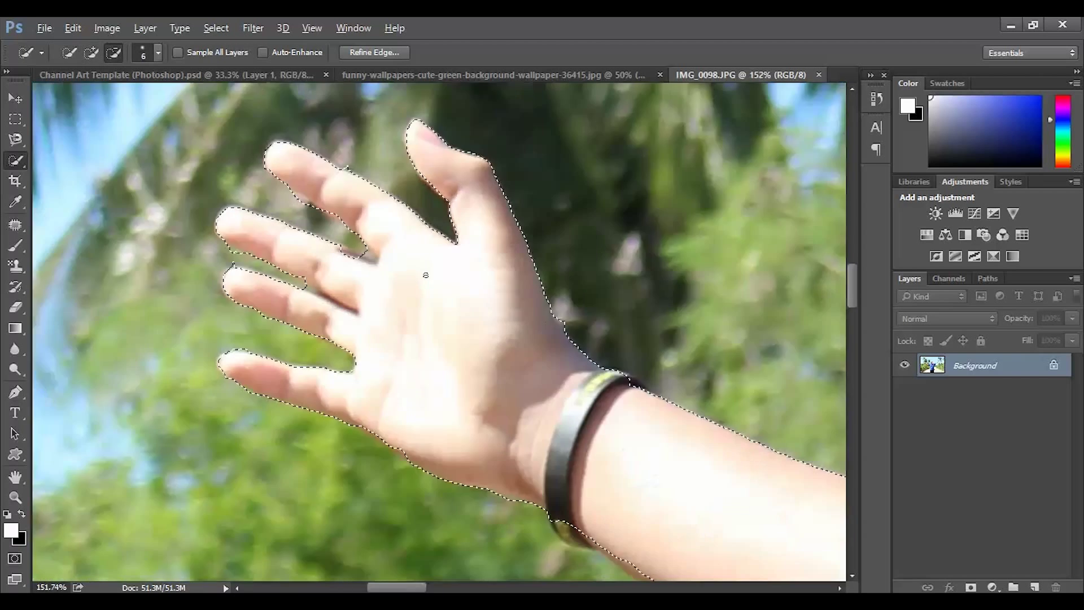
scroll(501, 403, up, 4)
scroll(500, 403, up, 2)
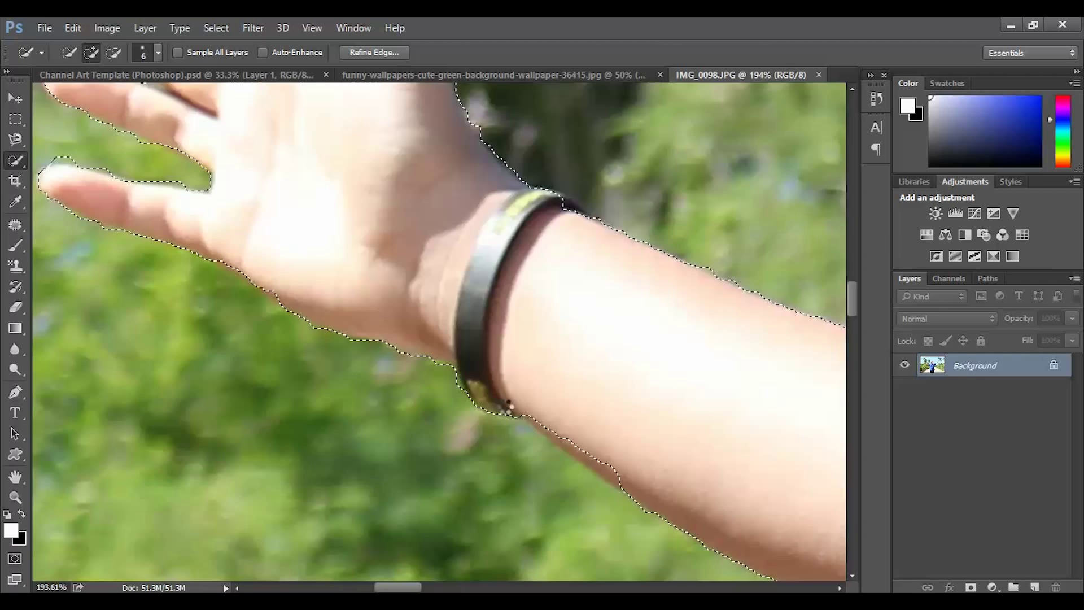
scroll(495, 389, down, 5)
scroll(559, 417, up, 2)
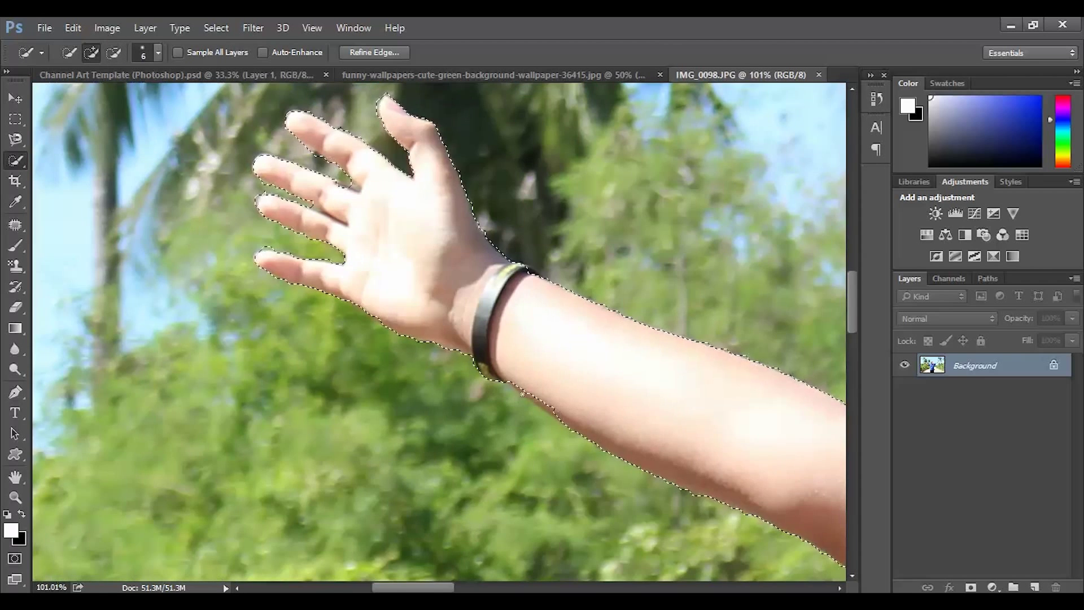
drag(558, 416, 513, 390)
scroll(539, 404, down, 7)
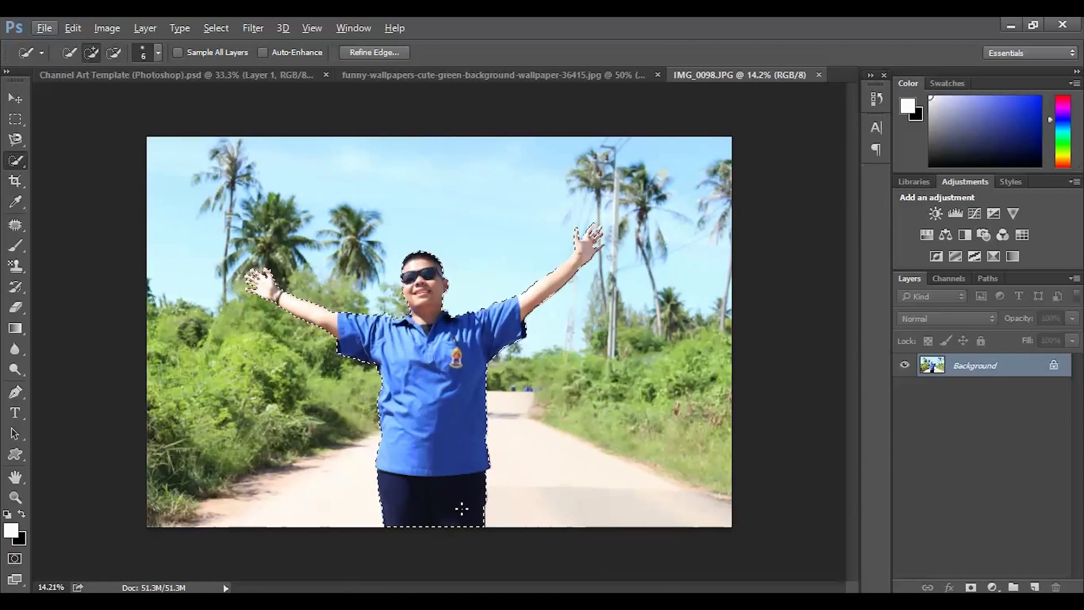
scroll(492, 520, up, 1)
scroll(490, 523, up, 2)
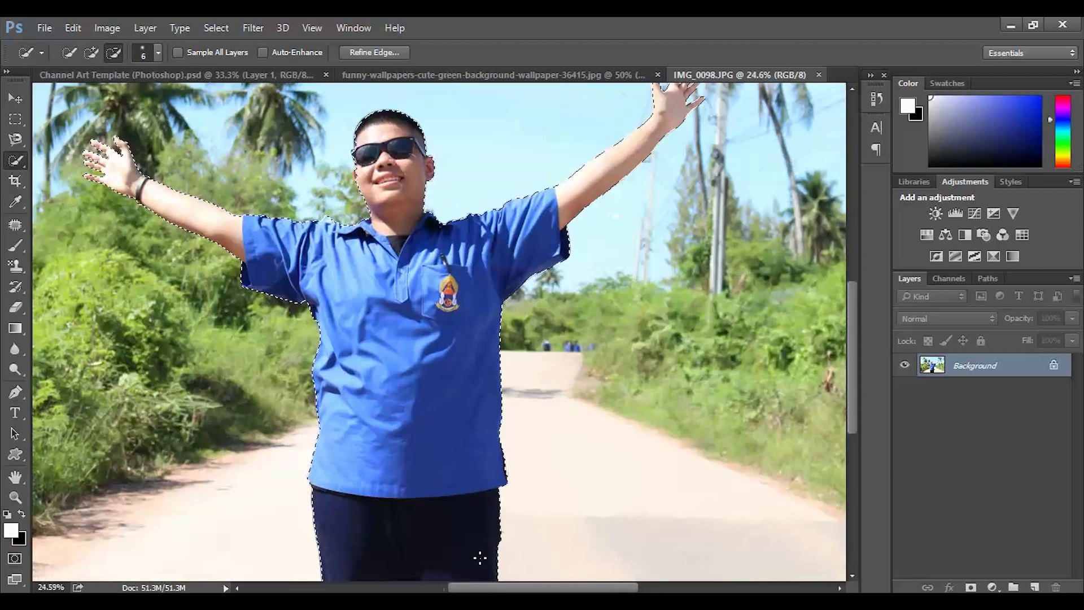
scroll(481, 553, down, 4)
scroll(533, 486, up, 1)
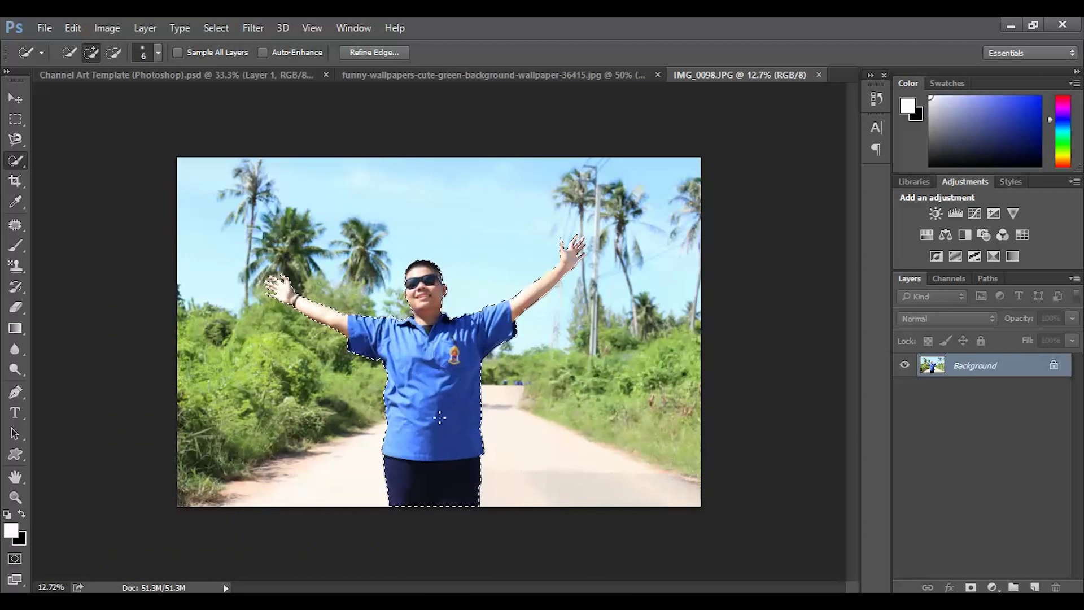
Step: Apply Refine Edge to the person's selection with raised Smooth and Contrast values
click(372, 51)
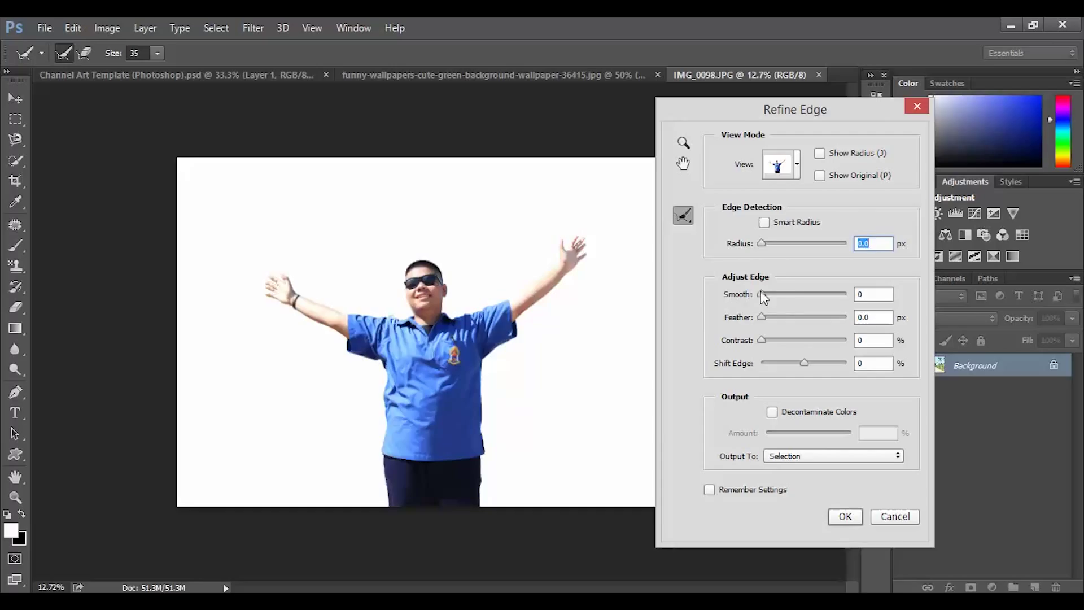
drag(761, 293, 787, 294)
drag(777, 293, 753, 313)
drag(764, 334, 773, 338)
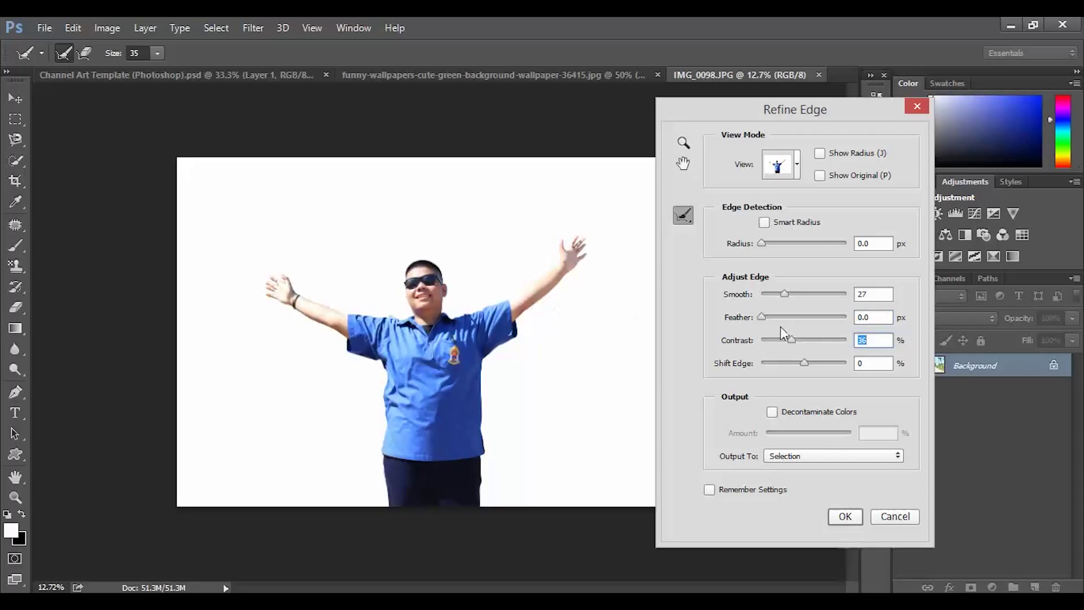
drag(791, 339, 774, 341)
drag(785, 294, 818, 302)
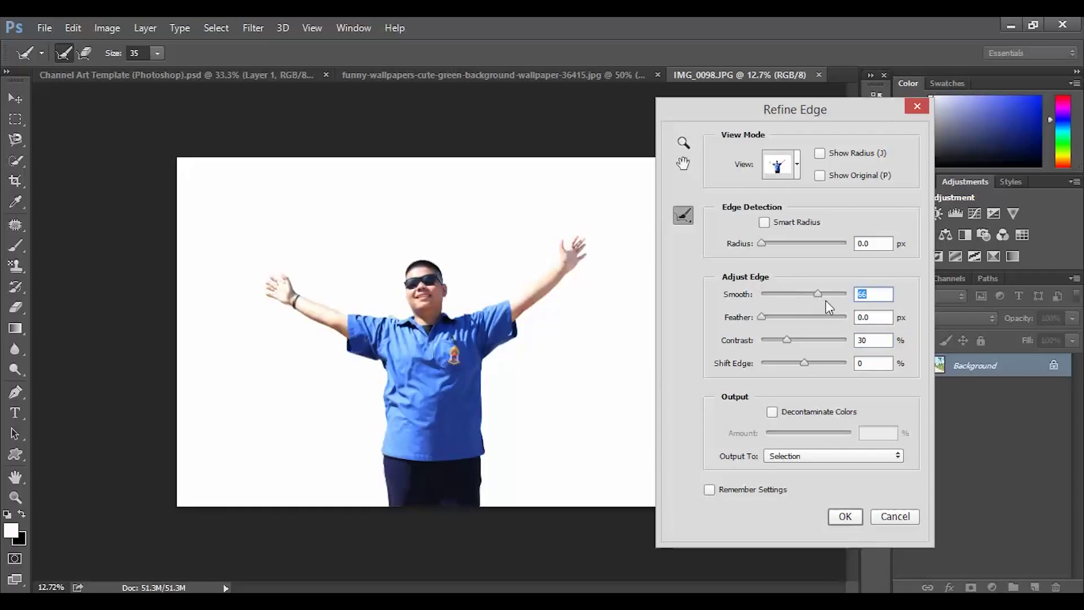
drag(791, 296, 822, 303)
drag(797, 291, 791, 291)
click(838, 515)
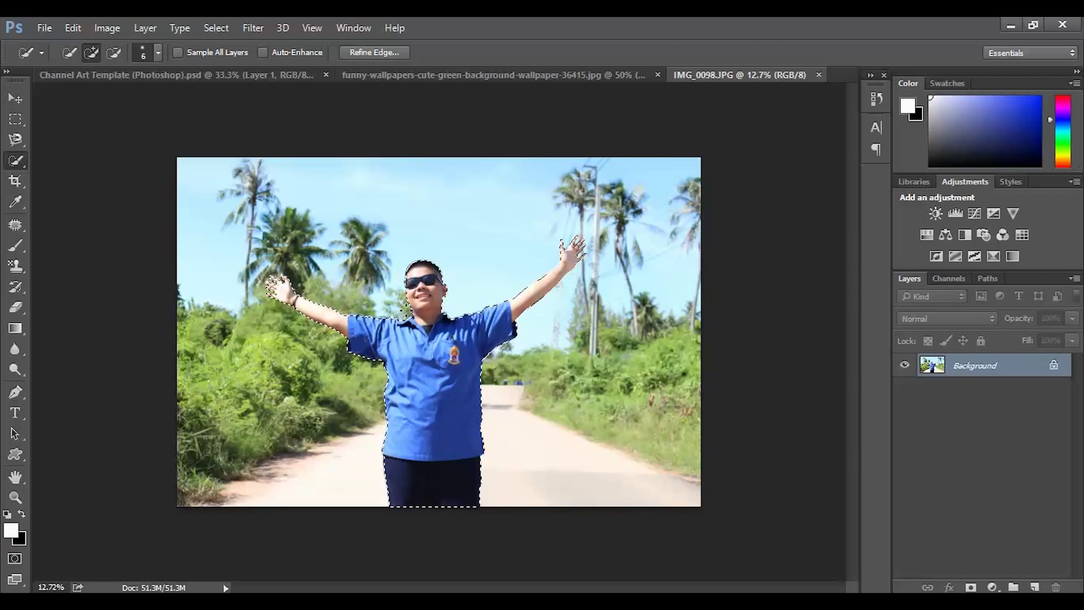
Step: Brush the man's ear along the edge of his face into the selection
alt+scroll(378, 277, up, 10)
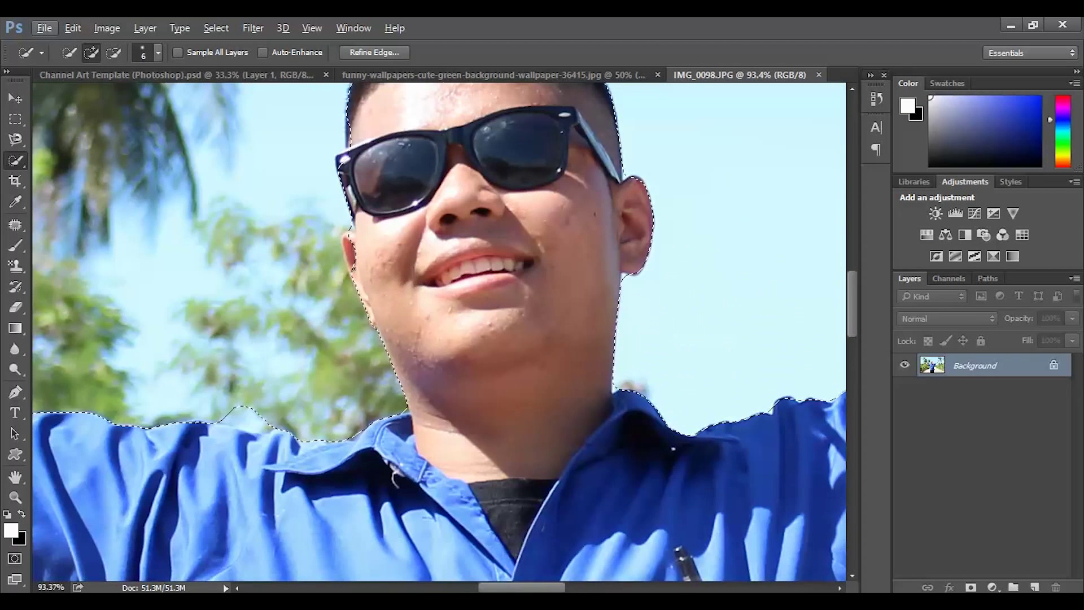
scroll(378, 278, up, 3)
key(alt)
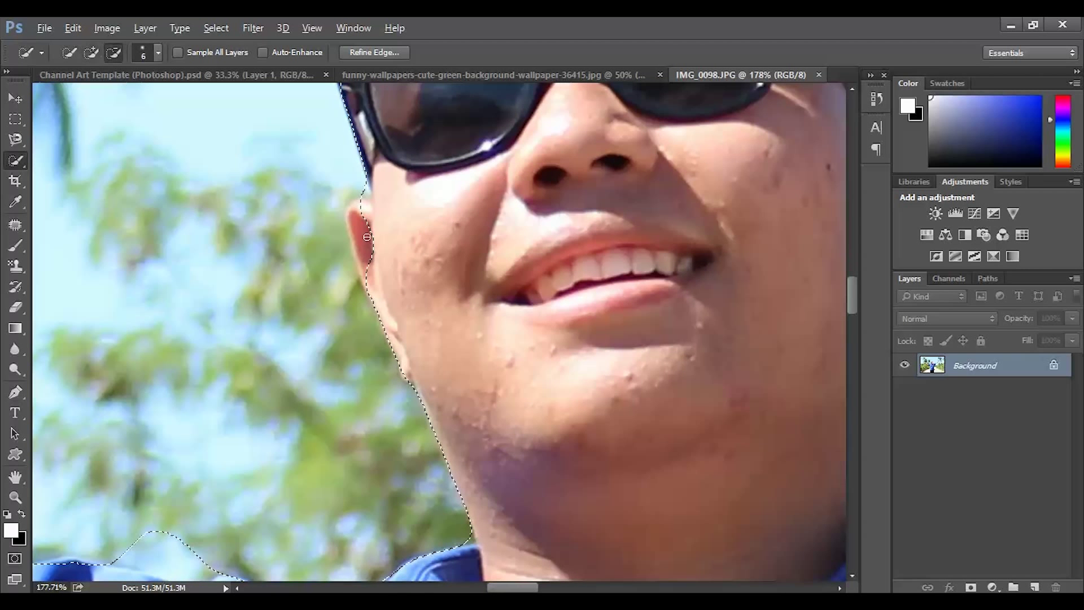
key(alt)
mouse_move(368, 256)
mouse_down()
mouse_move(358, 218)
mouse_move(372, 260)
mouse_move(372, 238)
mouse_move(368, 280)
mouse_move(353, 213)
mouse_up()
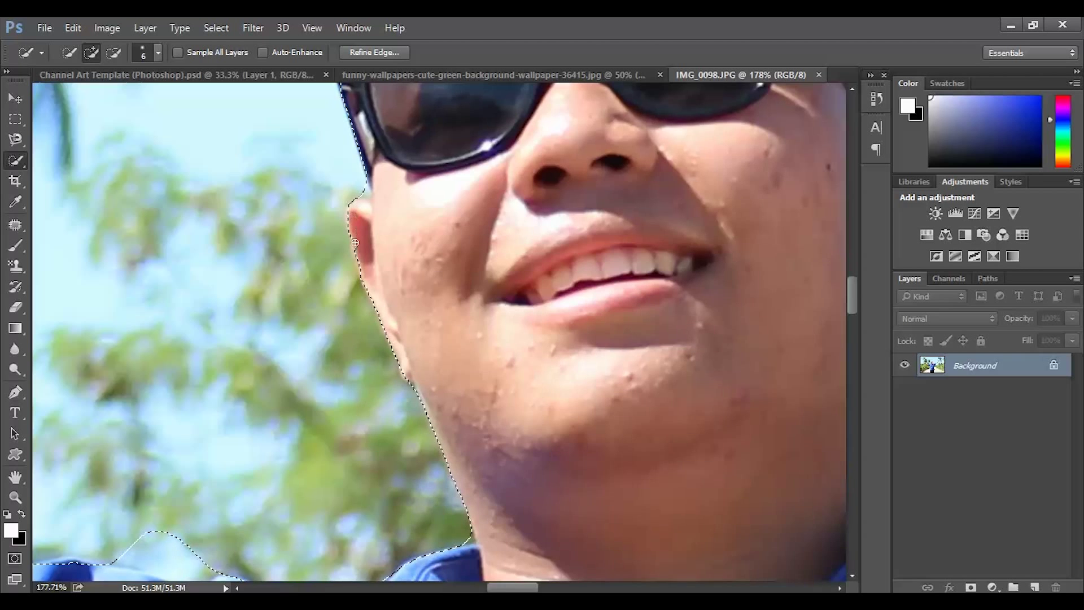
scroll(576, 309, down, 5)
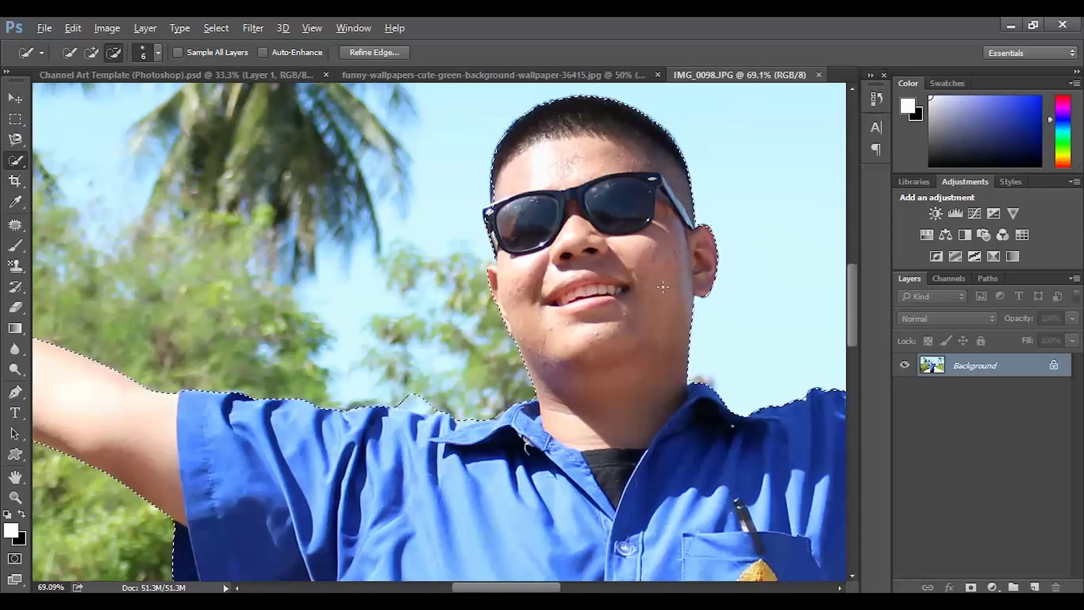
scroll(502, 286, up, 4)
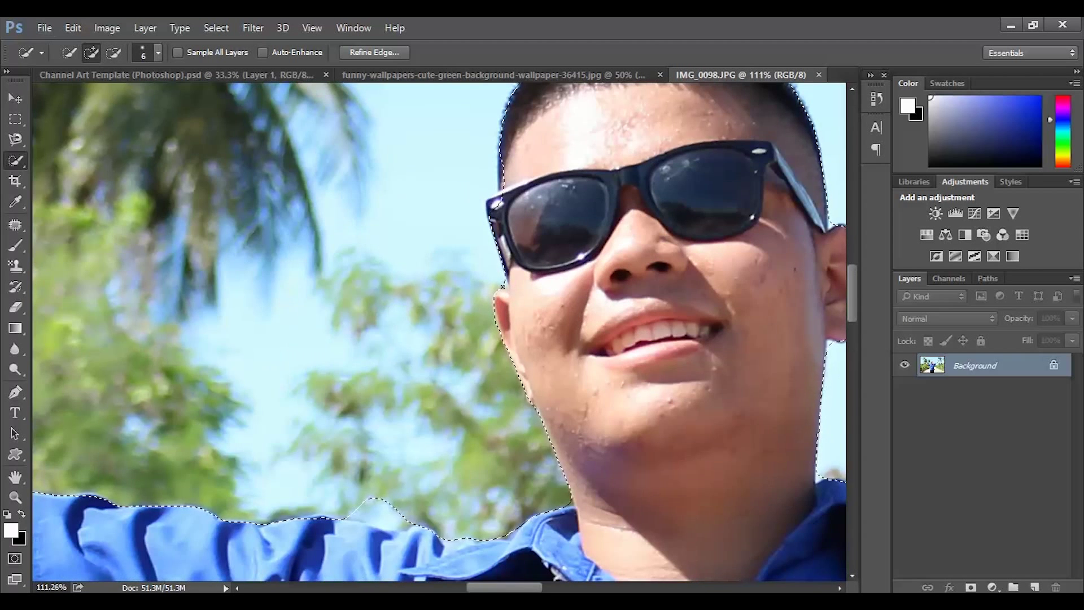
scroll(501, 286, down, 6)
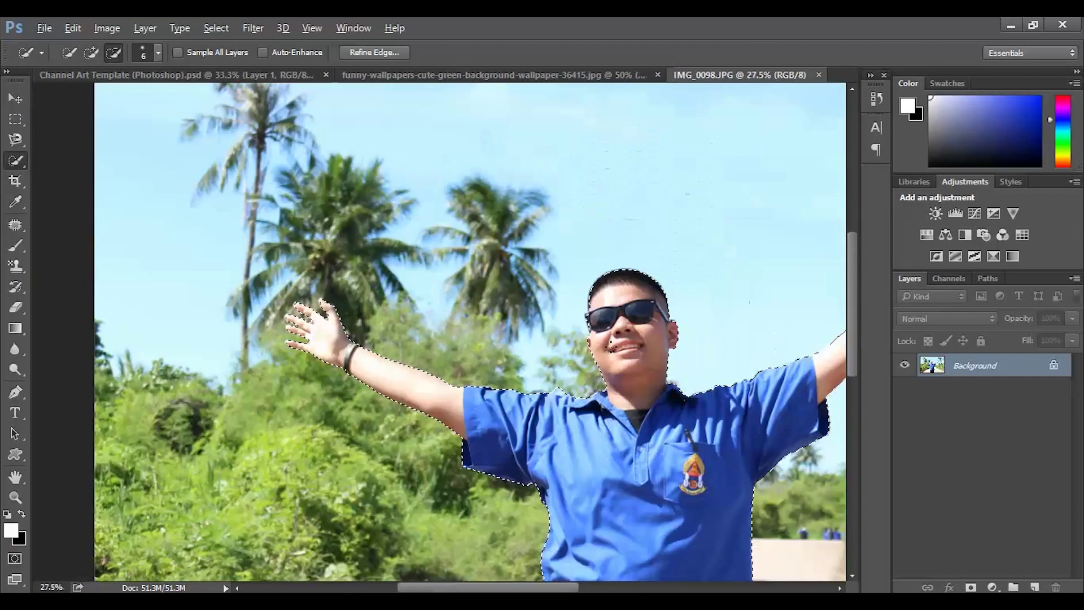
scroll(502, 286, down, 3)
Step: Refine the person selection's edges with Smooth 79 and Contrast raised to 68
click(375, 52)
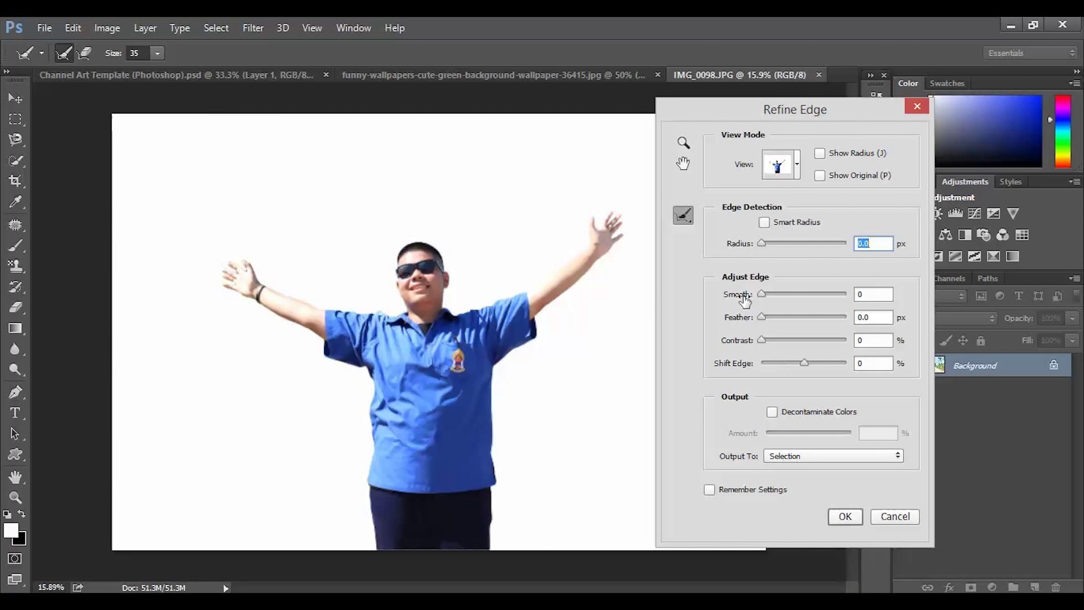
drag(744, 300, 830, 298)
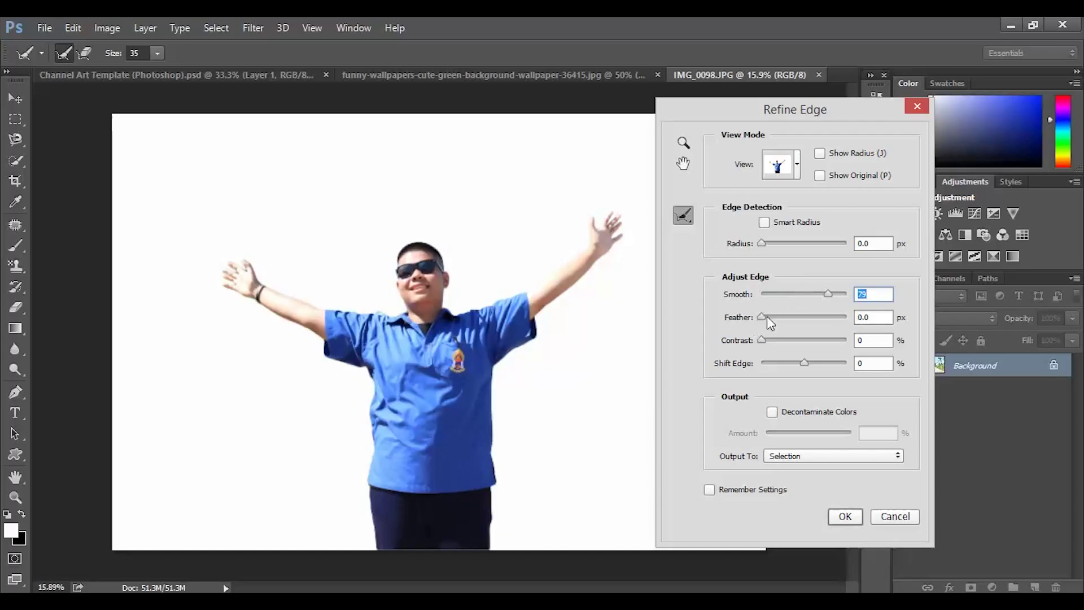
key(Tab)
drag(756, 339, 809, 339)
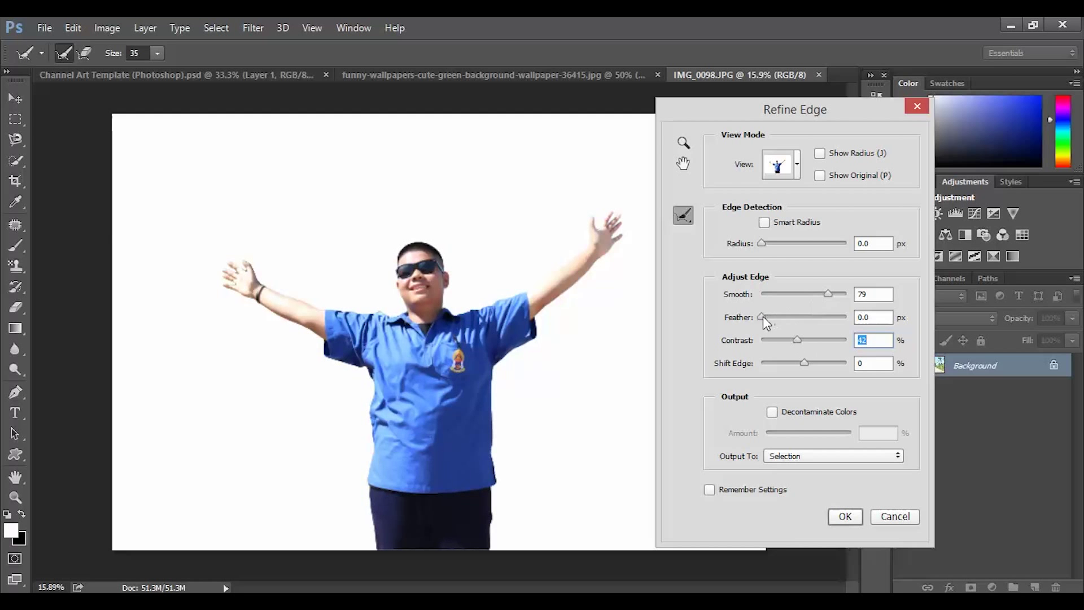
click(845, 515)
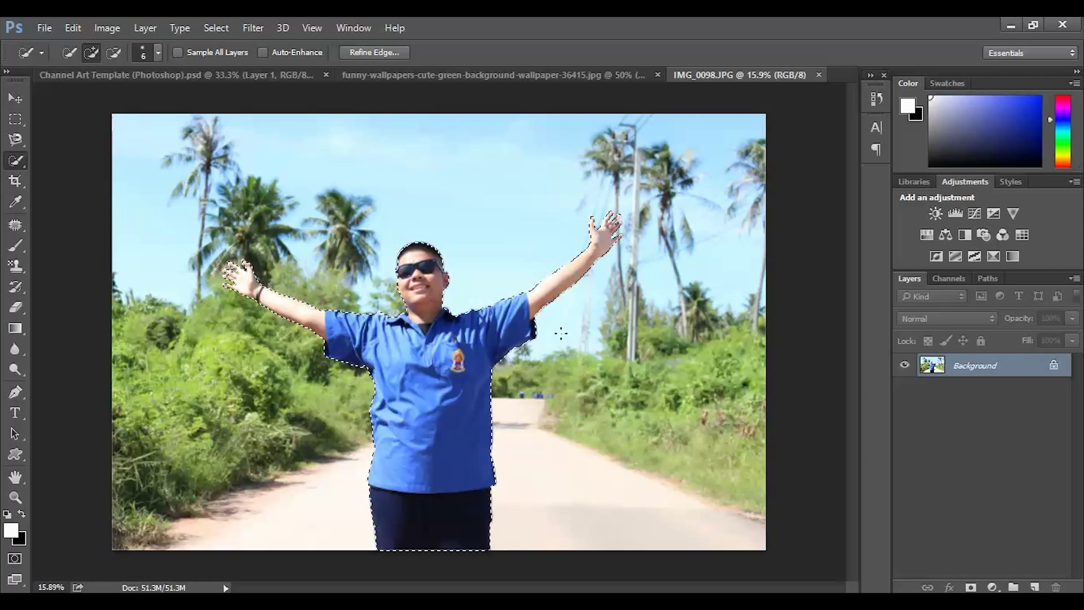
Step: Drag the selected person into the Channel Art Template document as a new layer
drag(406, 288, 284, 91)
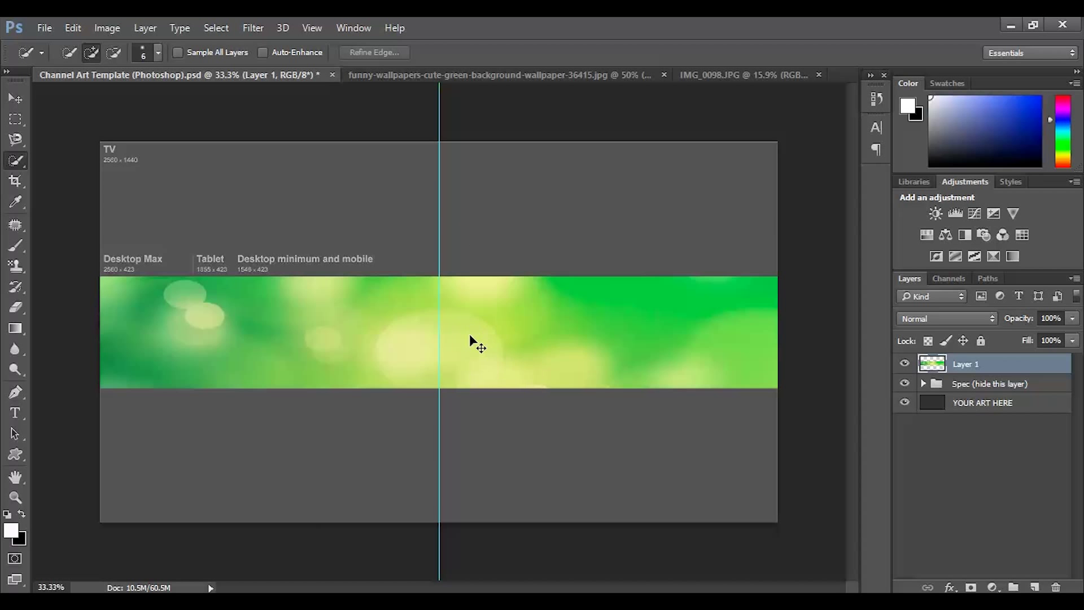
drag(469, 334, 471, 340)
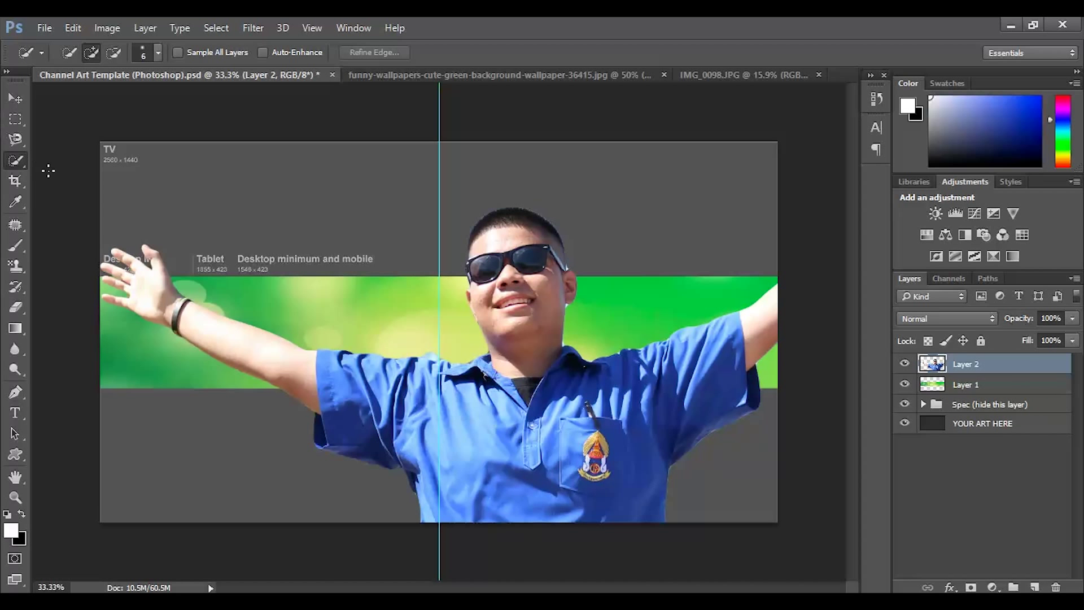
click(23, 103)
scroll(525, 427, down, 4)
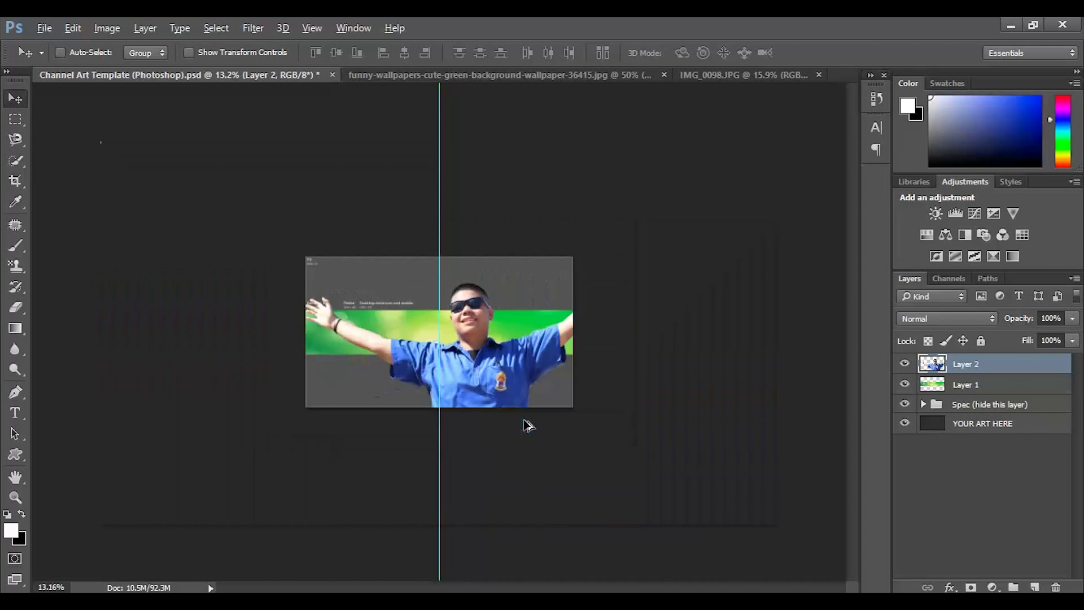
Step: Scale the person to about 22% and place it on the left of the green banner
key(ctrl+t)
drag(603, 506, 391, 358)
scroll(391, 358, up, 4)
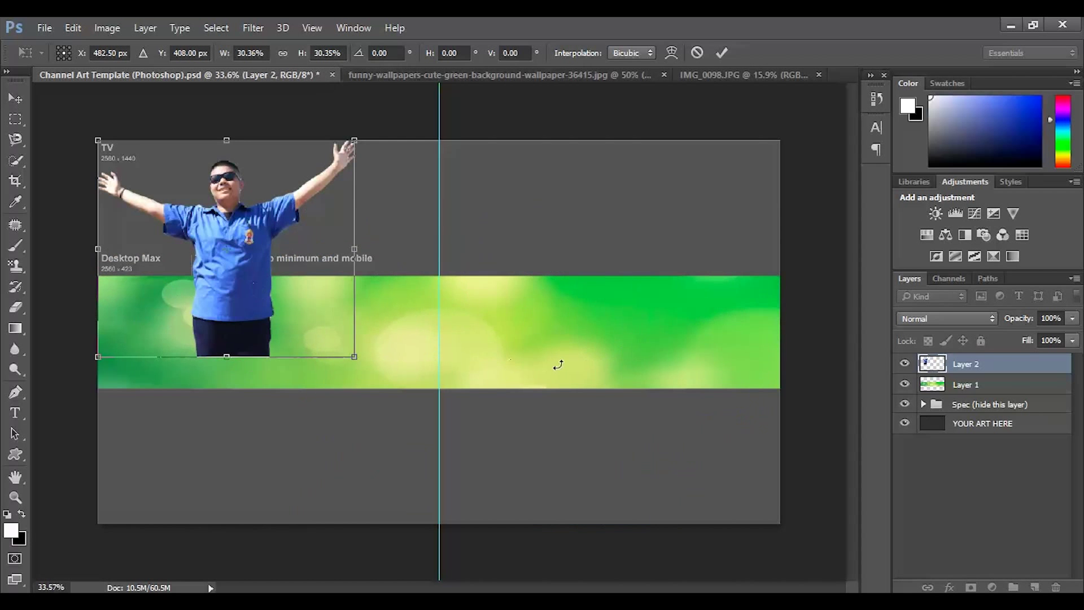
drag(249, 274, 575, 332)
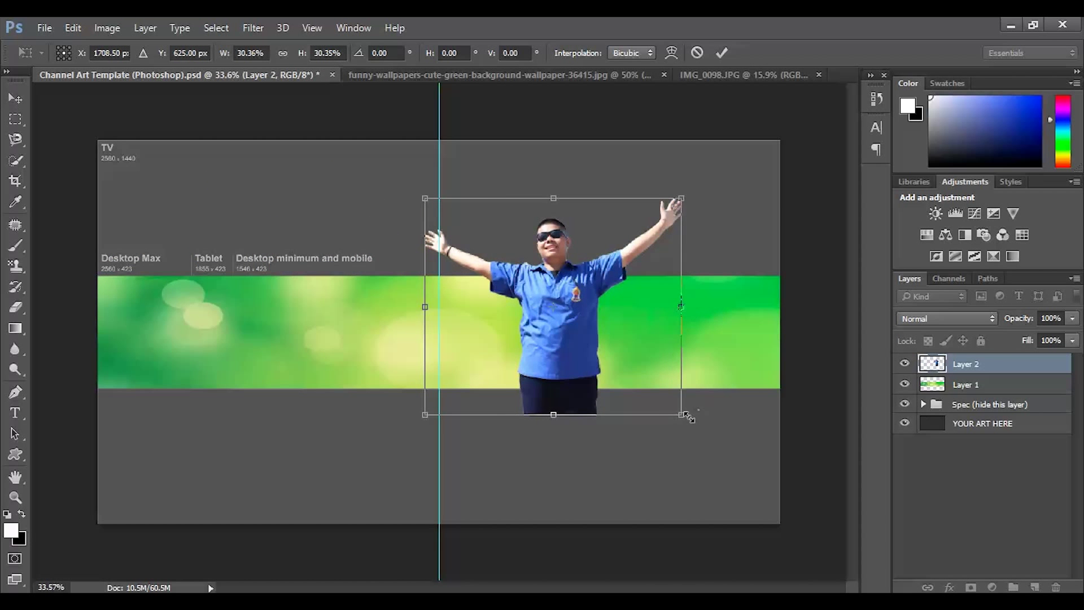
drag(682, 415, 603, 374)
drag(547, 275, 564, 302)
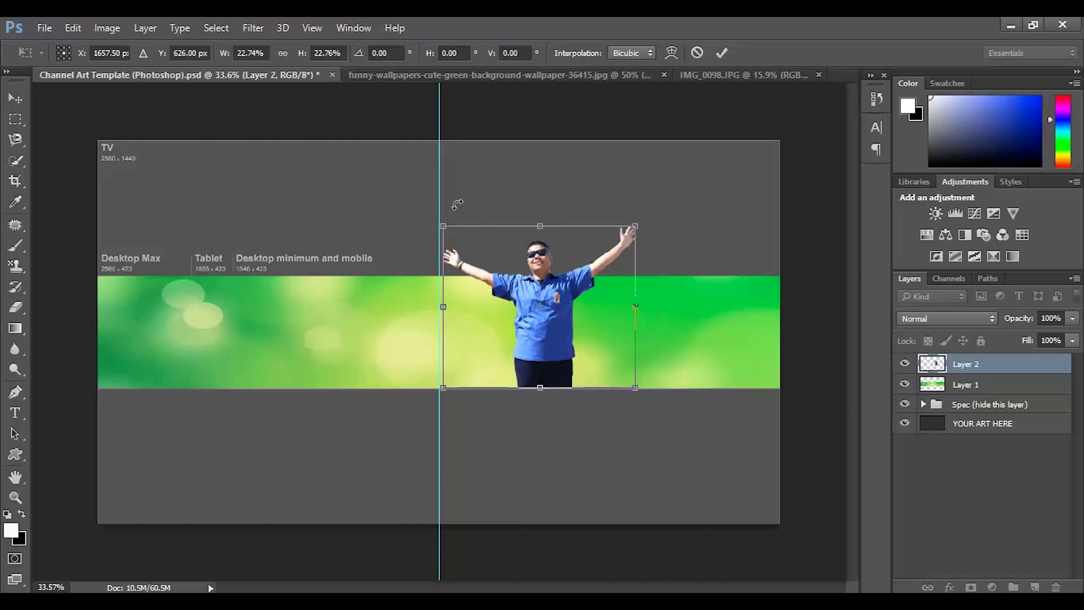
drag(445, 222, 490, 265)
drag(528, 347, 452, 360)
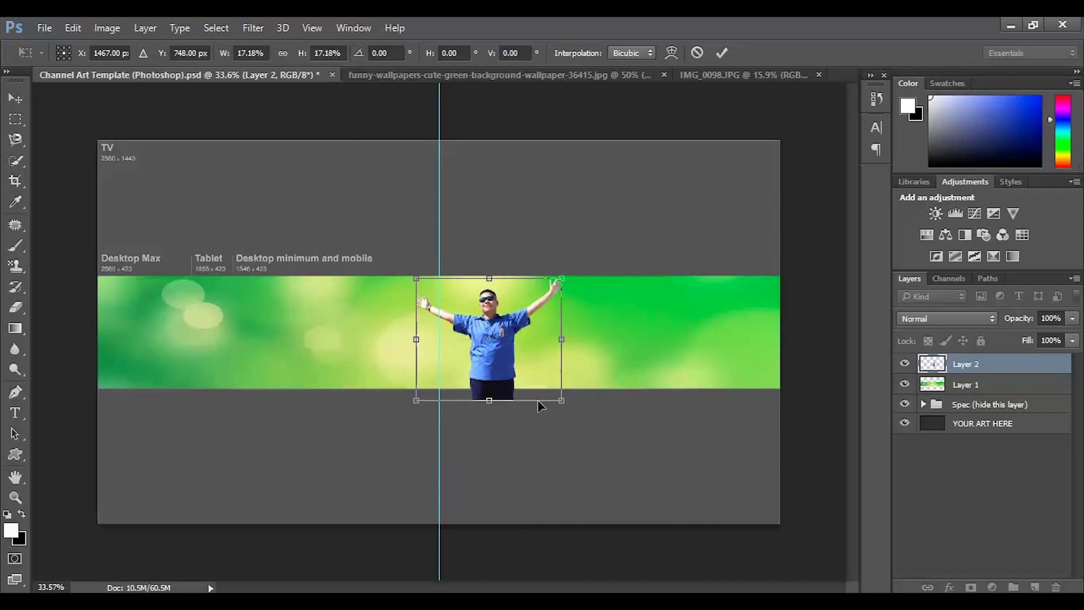
drag(561, 401, 606, 440)
drag(497, 389, 314, 391)
key(Return)
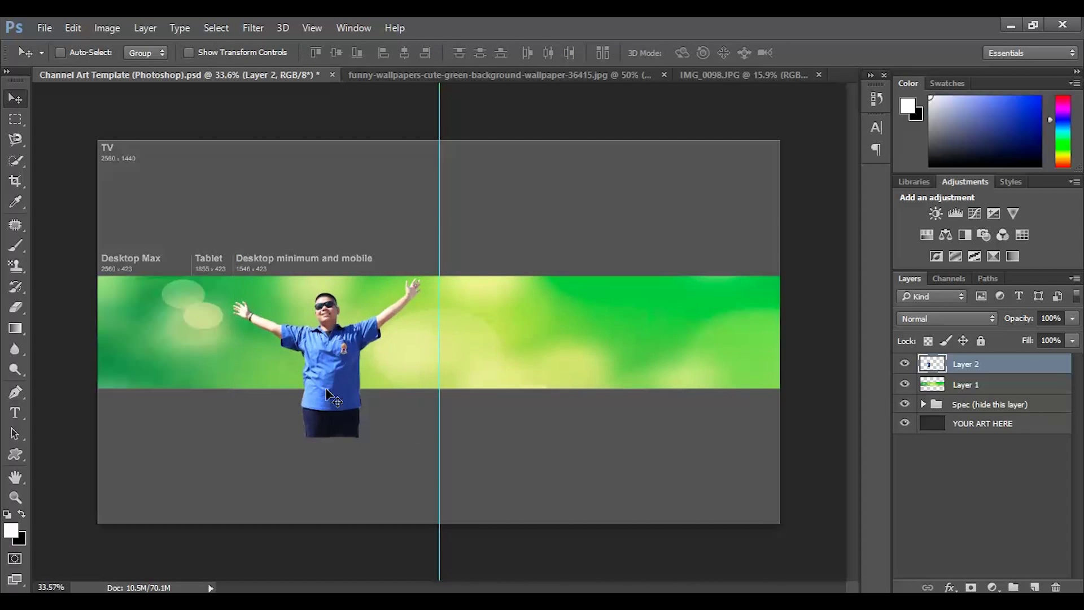
Step: Delete the person's legs below the green banner using a rectangular selection, then deselect
click(15, 120)
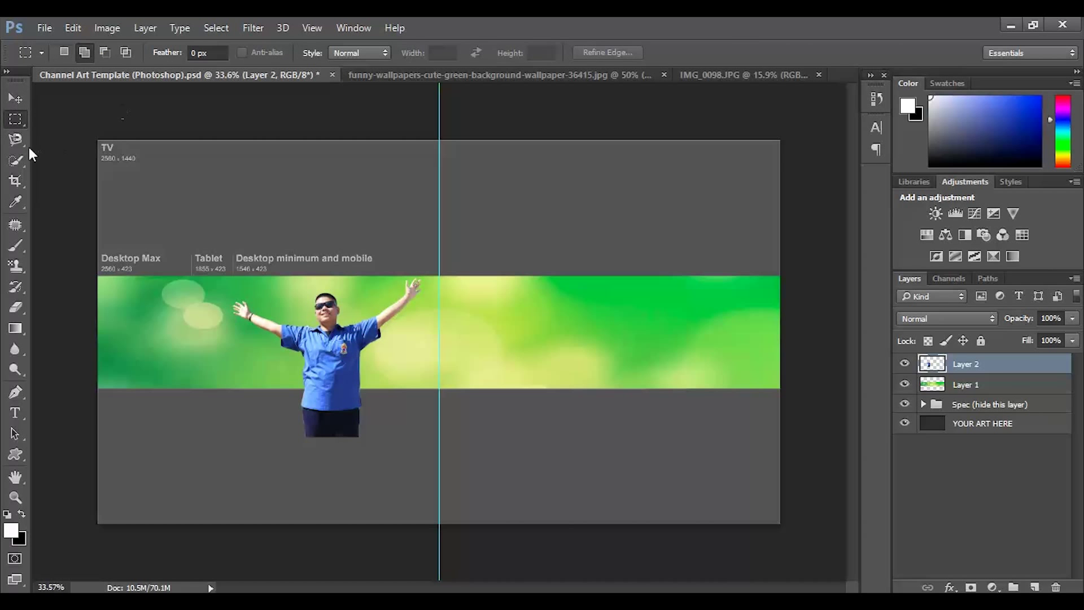
drag(646, 494, 2, 389)
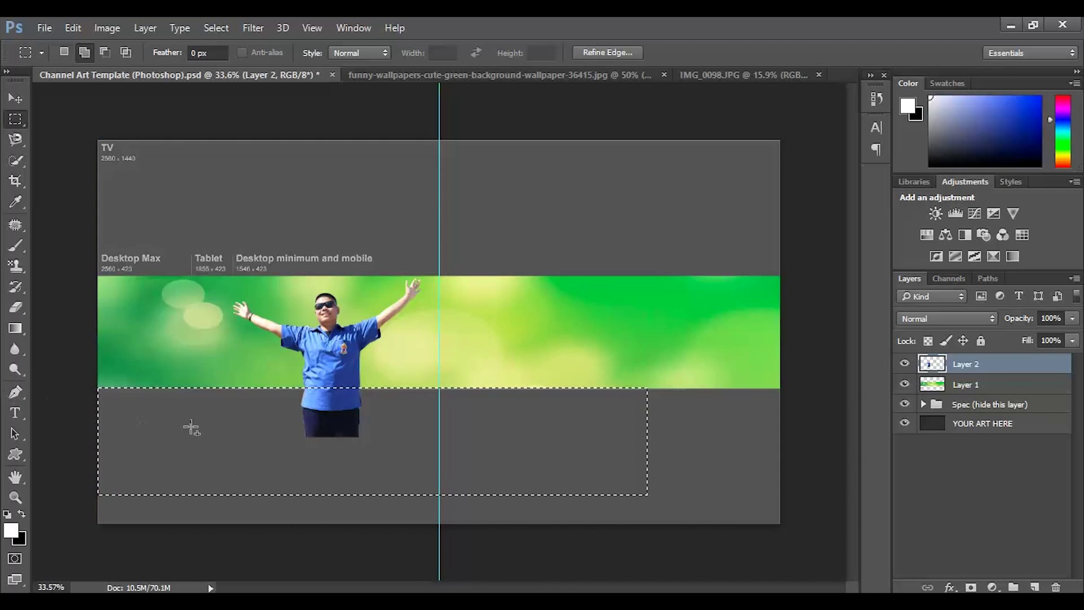
click(188, 414)
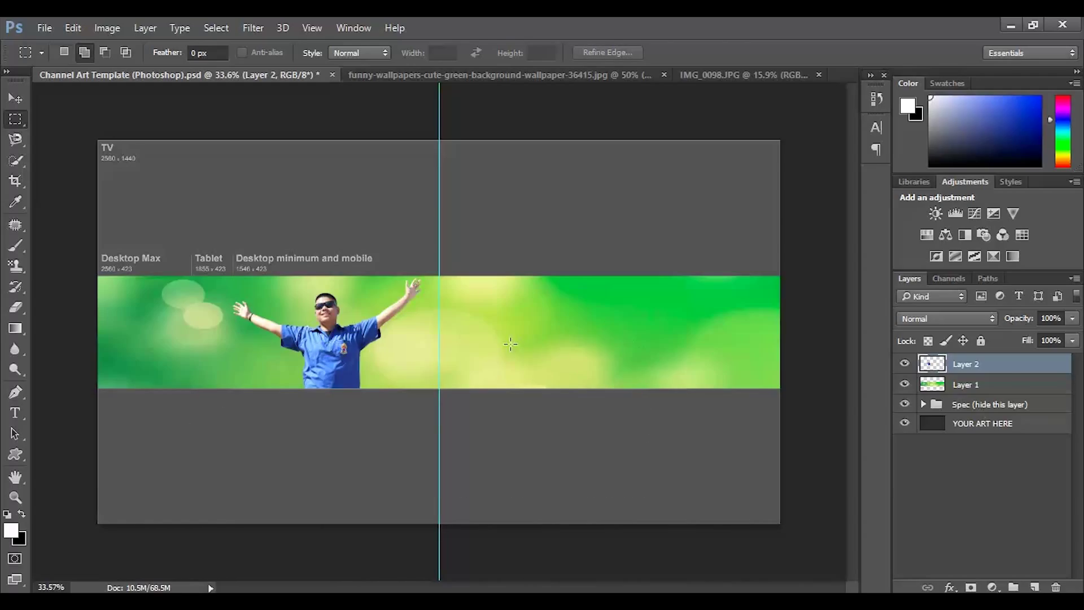
Step: Give Layer 2 a drop shadow at 50% opacity and 6 px distance
right_click(1002, 368)
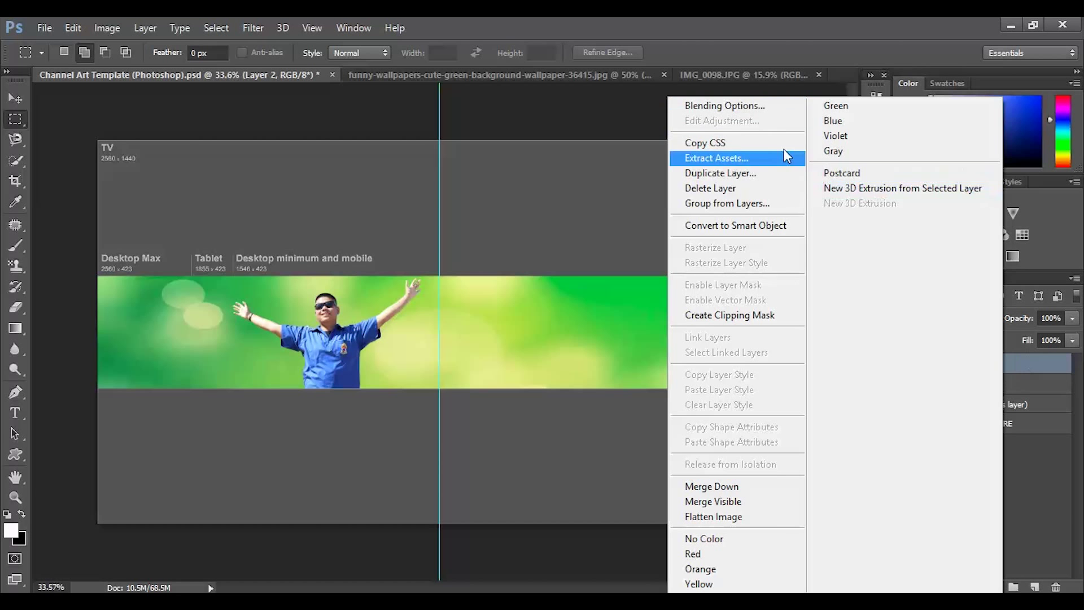
click(725, 105)
drag(358, 85, 659, 82)
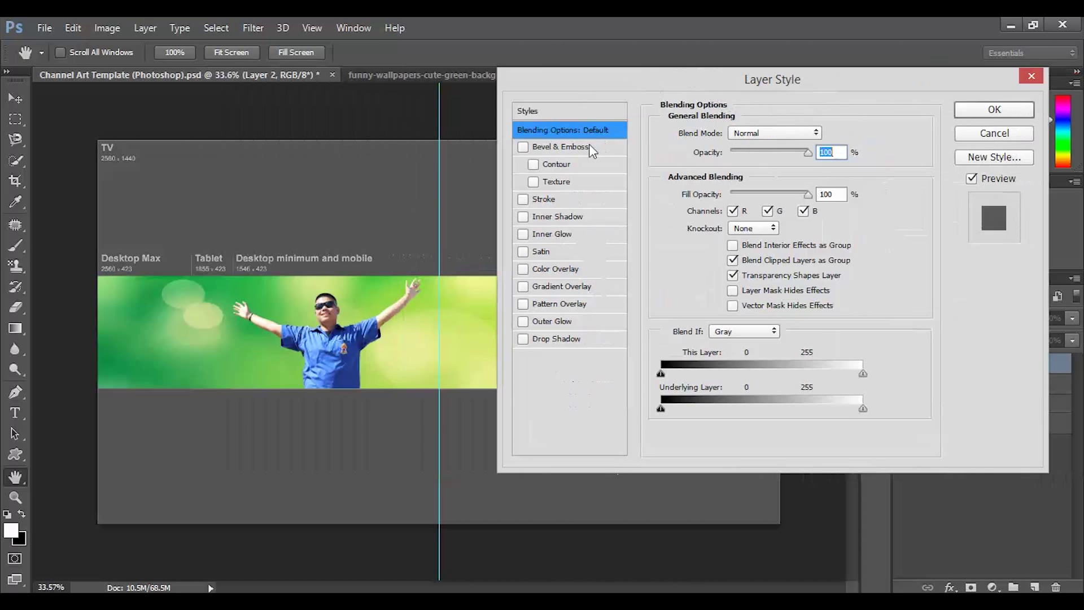
click(523, 339)
click(556, 338)
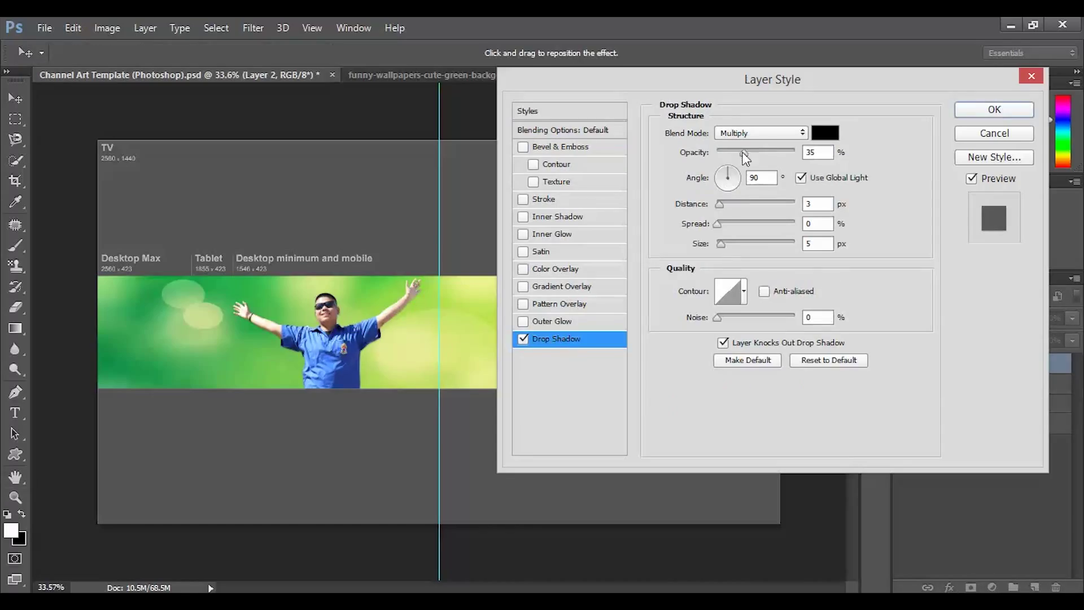
mouse_move(743, 153)
mouse_down()
mouse_move(771, 152)
mouse_move(755, 154)
mouse_up()
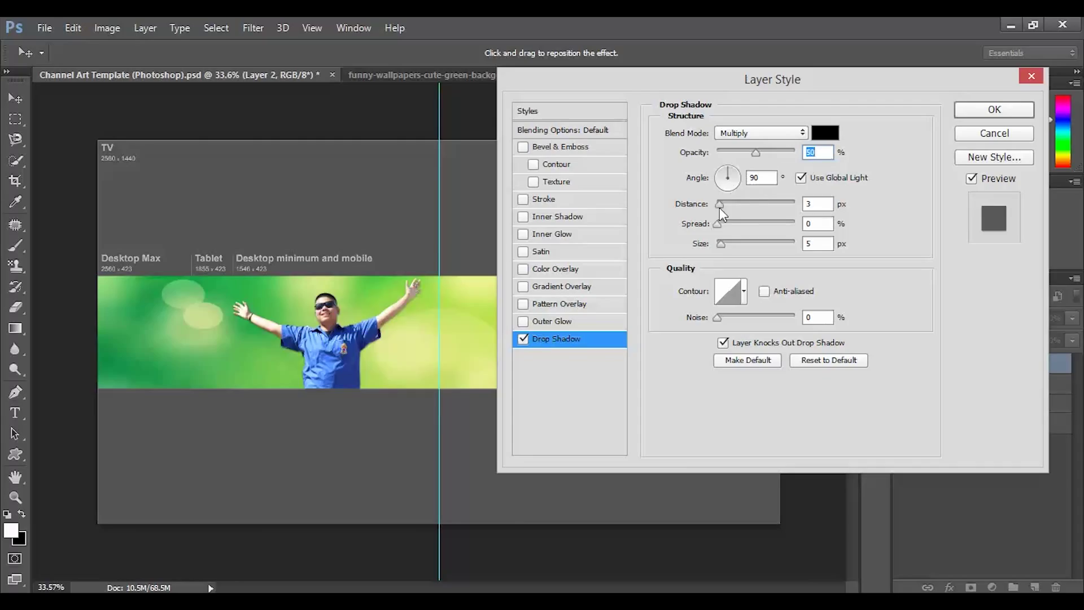
drag(719, 208, 727, 234)
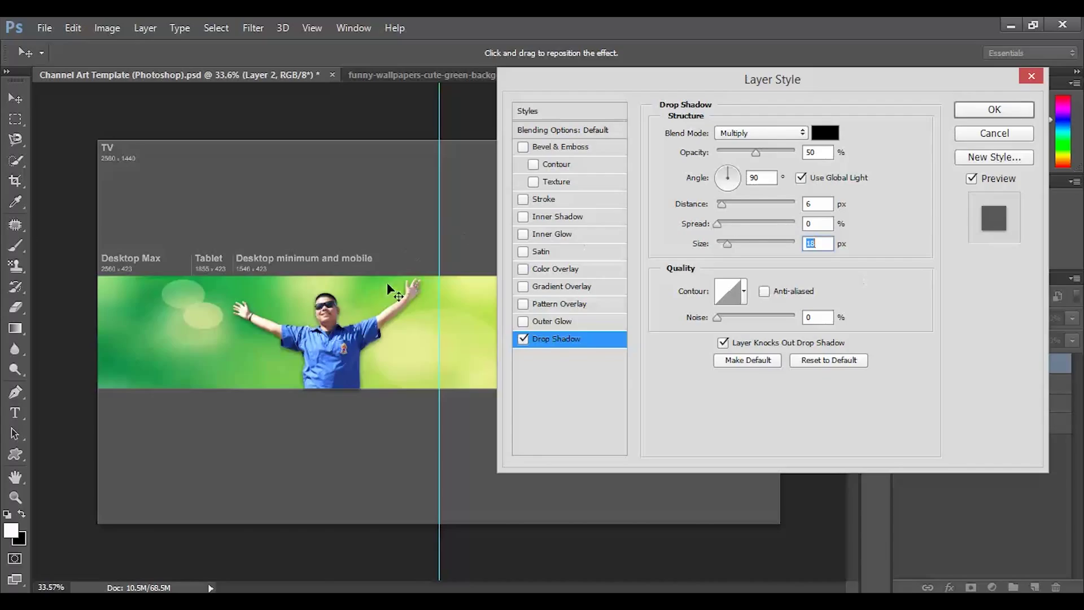
click(1004, 113)
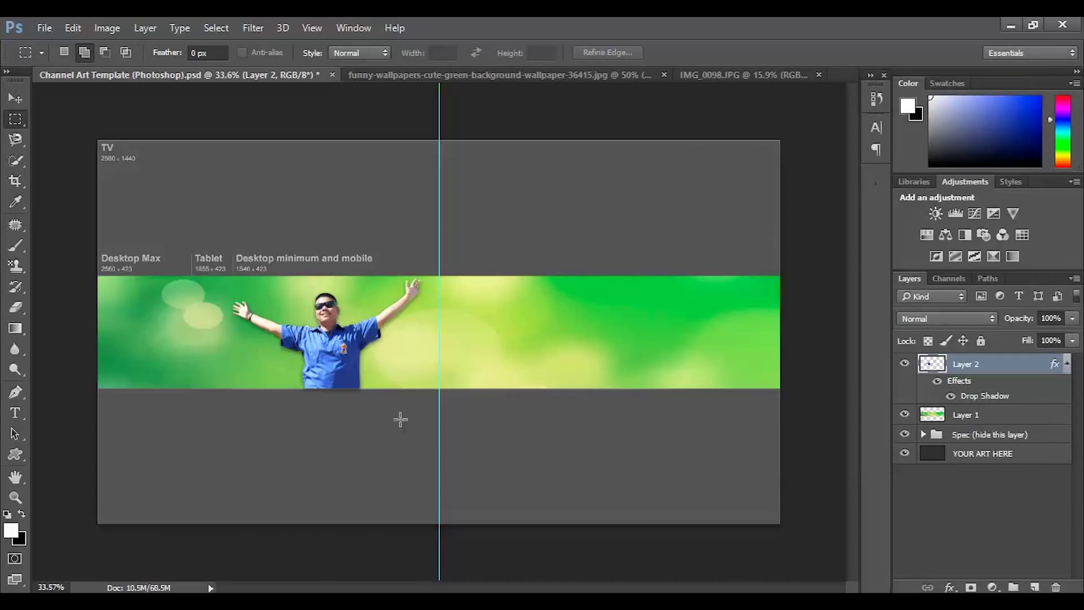
Step: Type 'PI CHANNEL' in a text box on the banner's right and select it for character editing
click(11, 99)
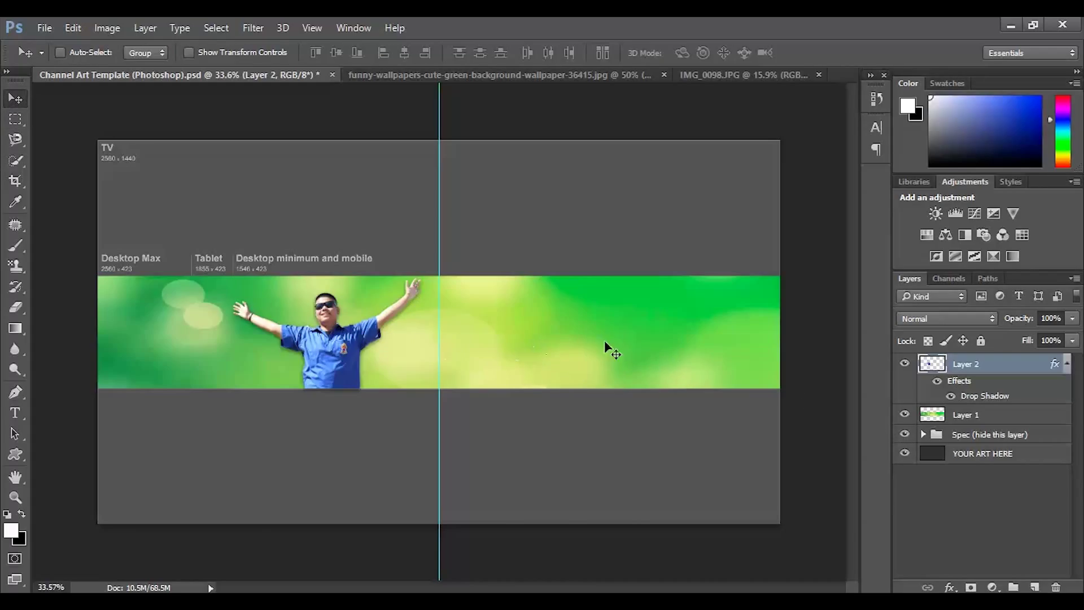
click(11, 420)
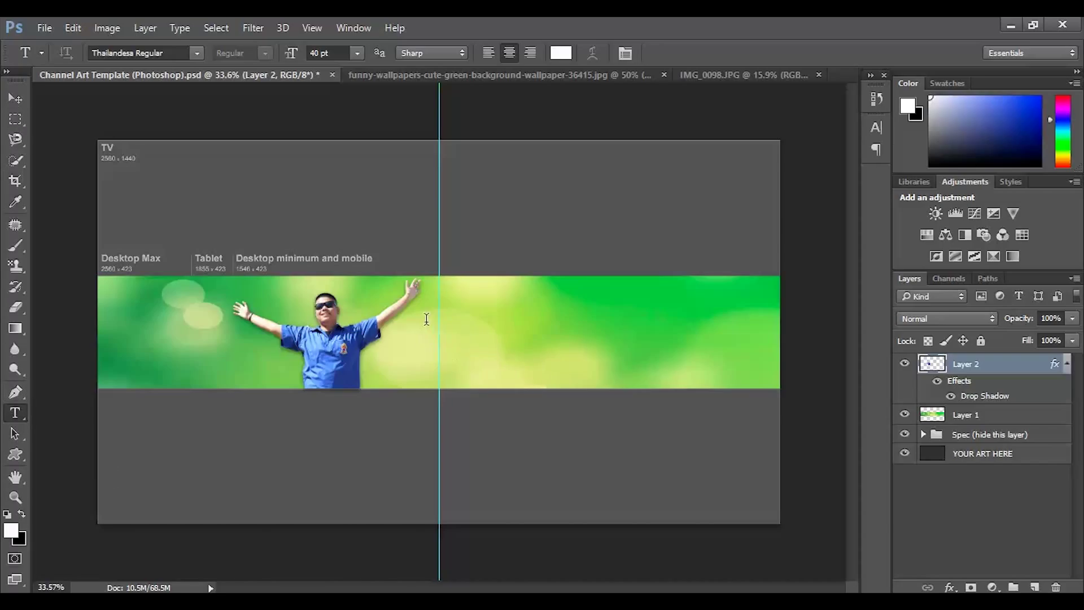
drag(421, 314, 670, 366)
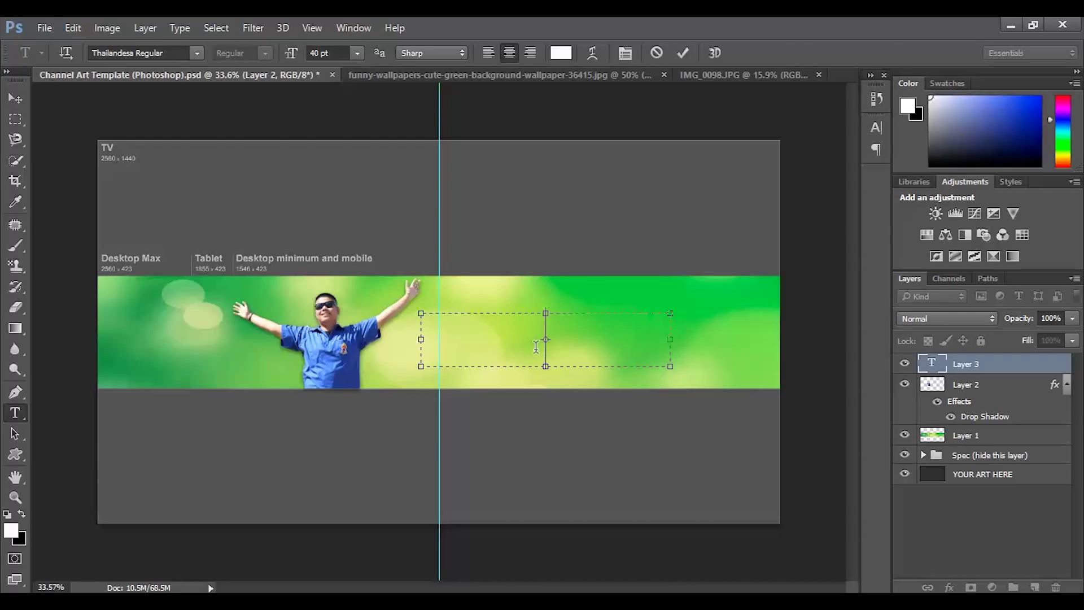
text(ญ)
key(BackSpace)
text(PI )
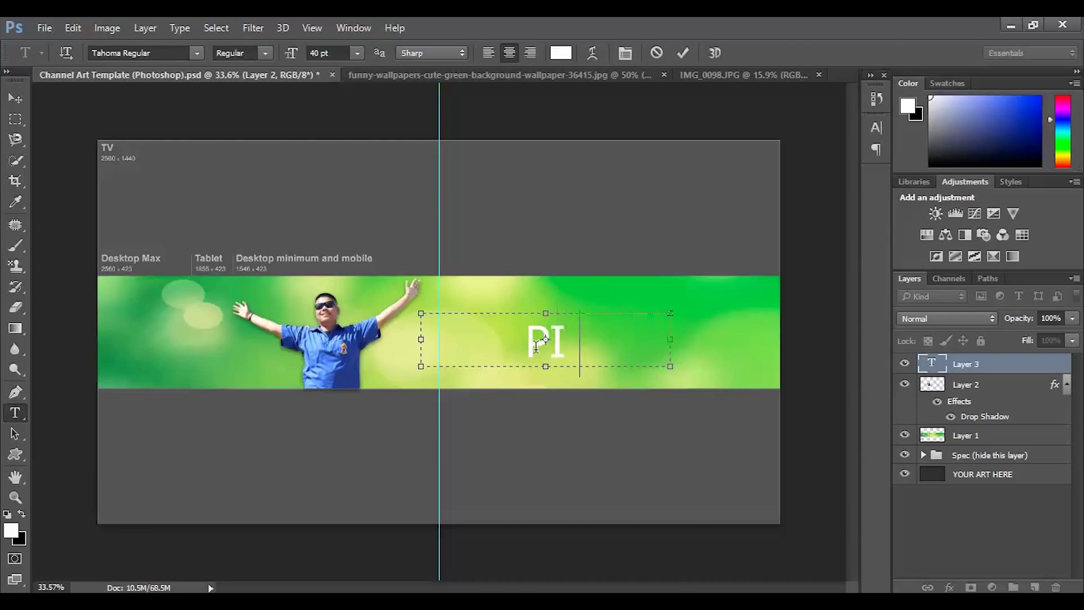
text( CHANNE)
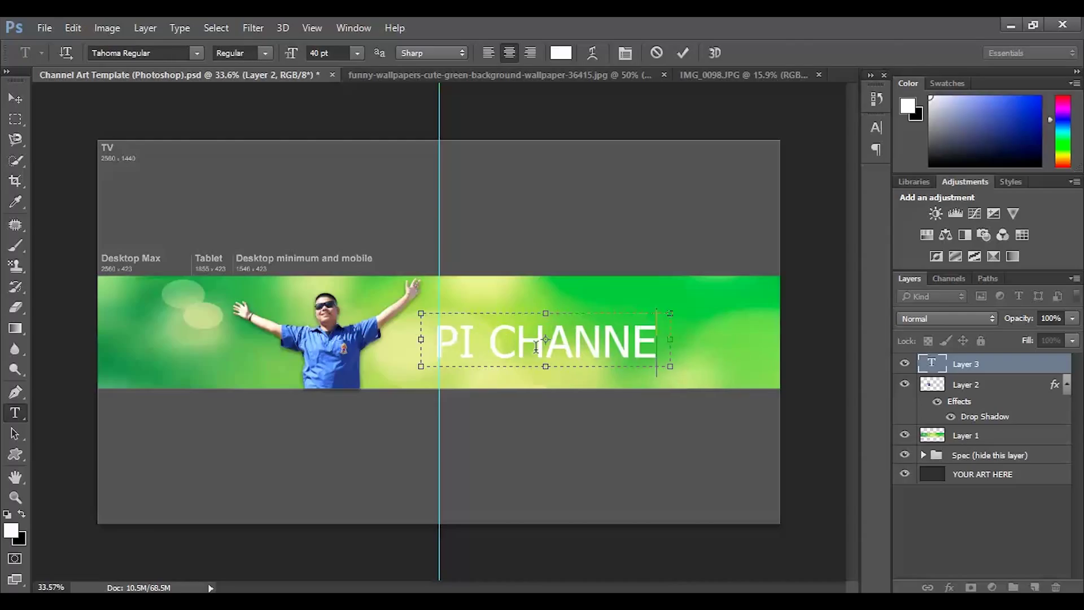
text(L)
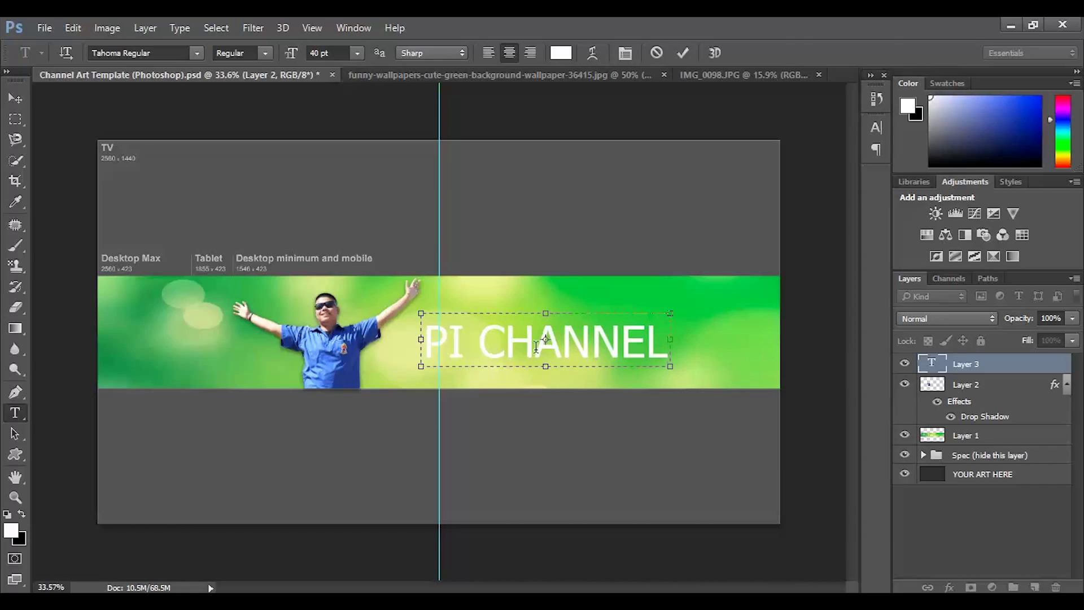
key(ctrl+a)
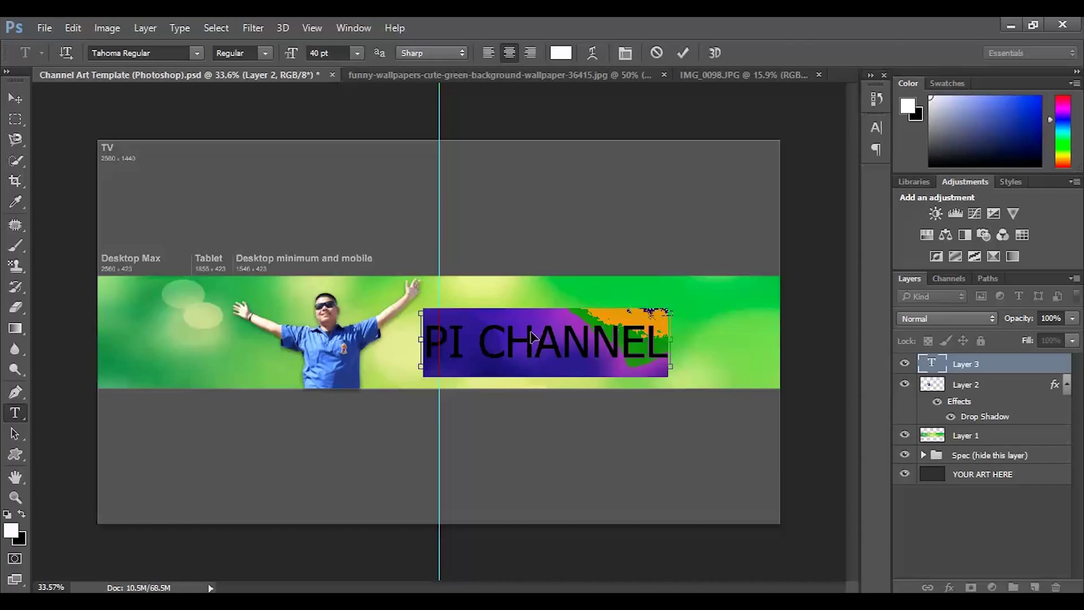
key(ctrl+t)
Step: Switch the PI CHANNEL title's font from Tahoma Regular to TH KoHo Regular
click(741, 136)
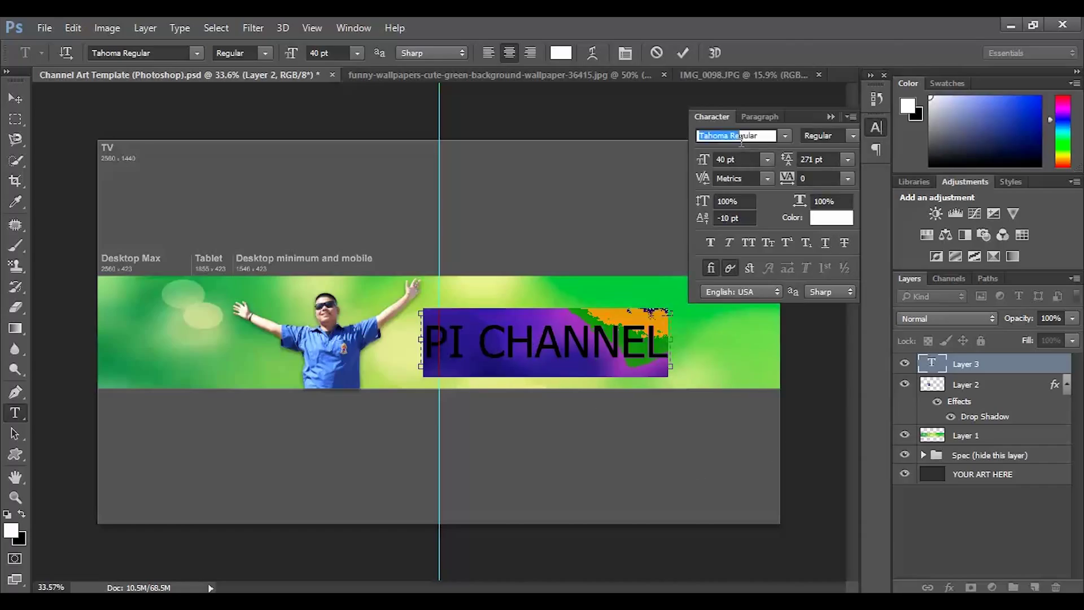
click(784, 137)
key(Down)
key(Down)
key(Down)
key(Down)
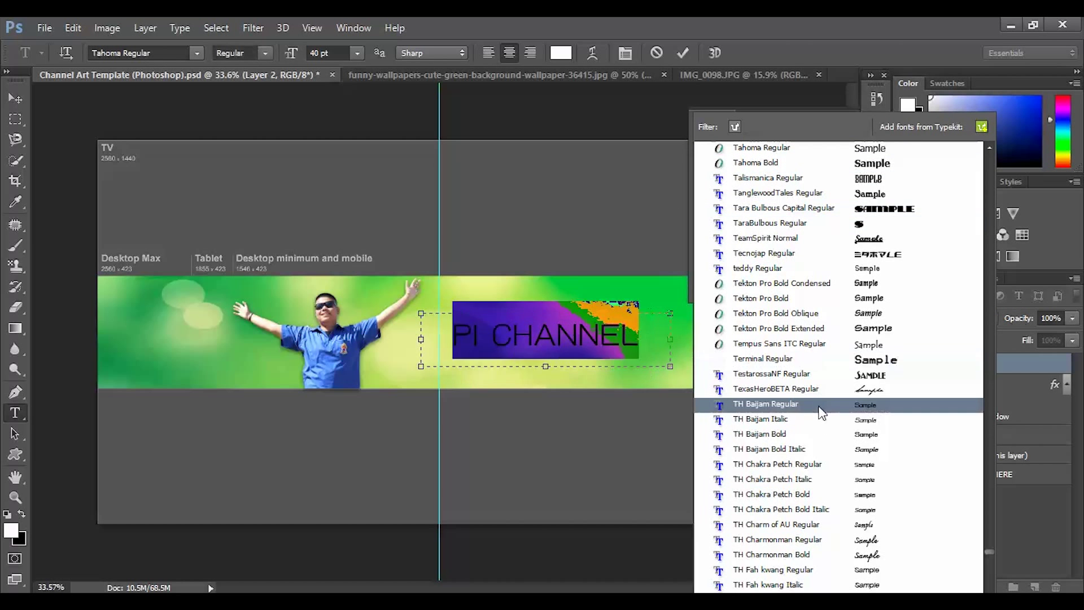
scroll(828, 516, down, 2)
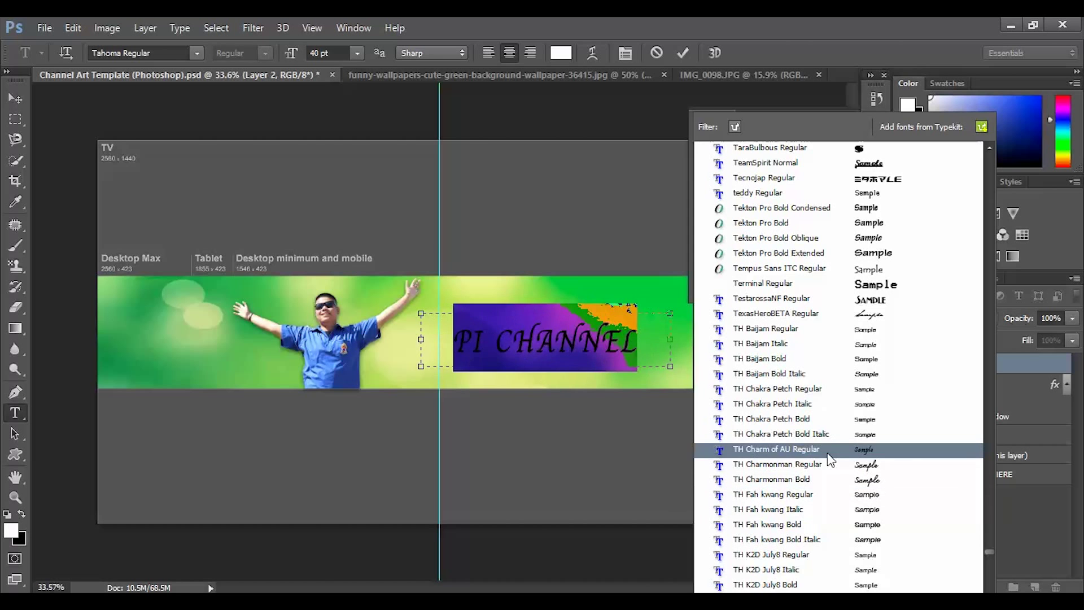
scroll(836, 502, down, 6)
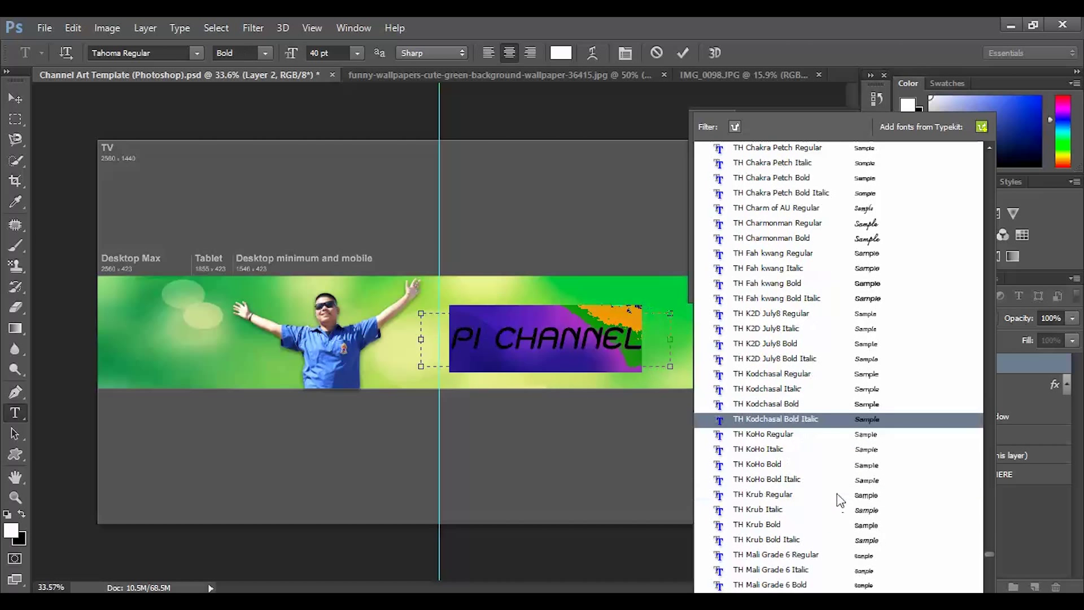
scroll(840, 499, down, 2)
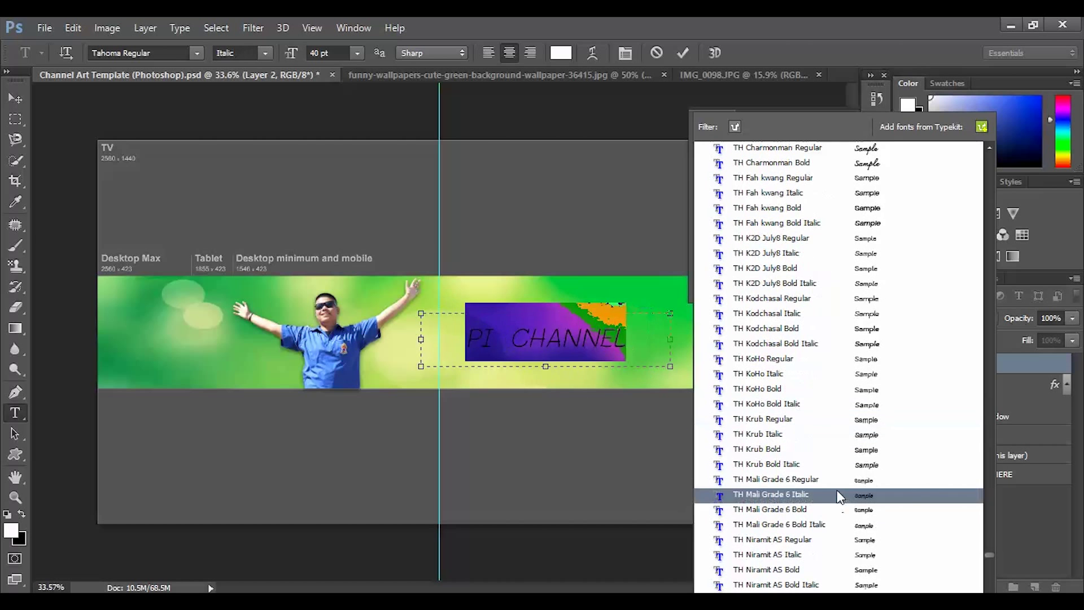
click(811, 358)
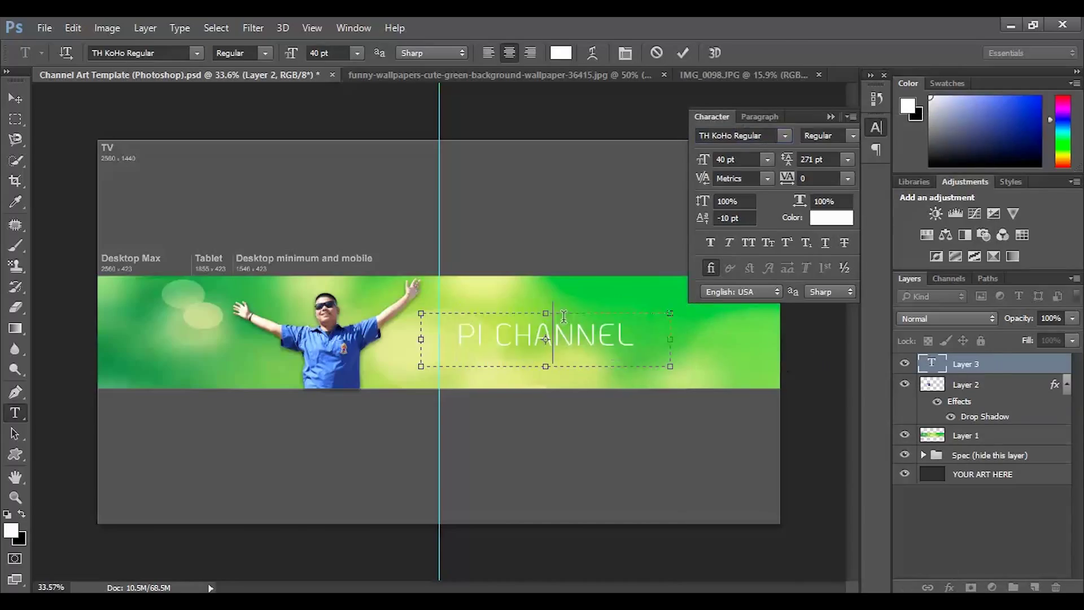
Step: Resize the PI CHANNEL title to 63 pt, commit it, and move it beside the person
drag(631, 339, 442, 337)
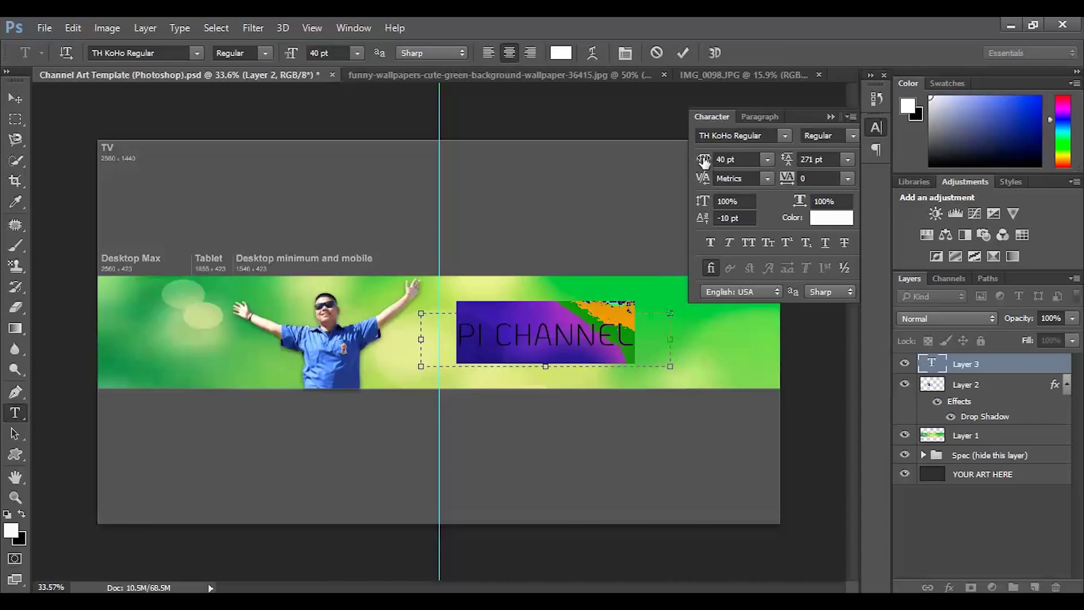
mouse_move(704, 161)
mouse_down()
mouse_move(755, 159)
mouse_move(714, 163)
mouse_up()
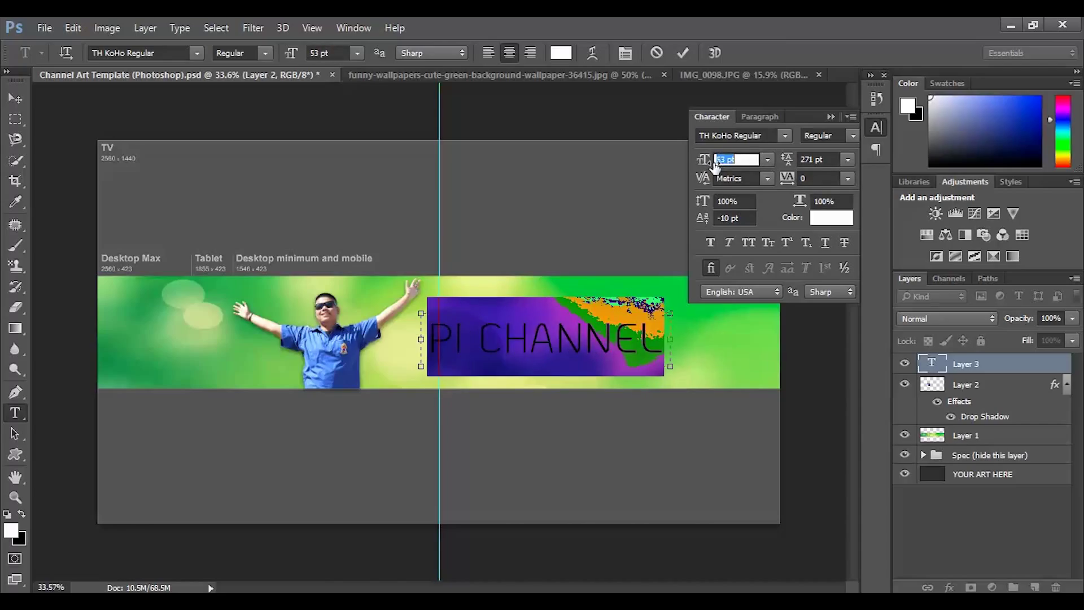
drag(669, 367, 725, 387)
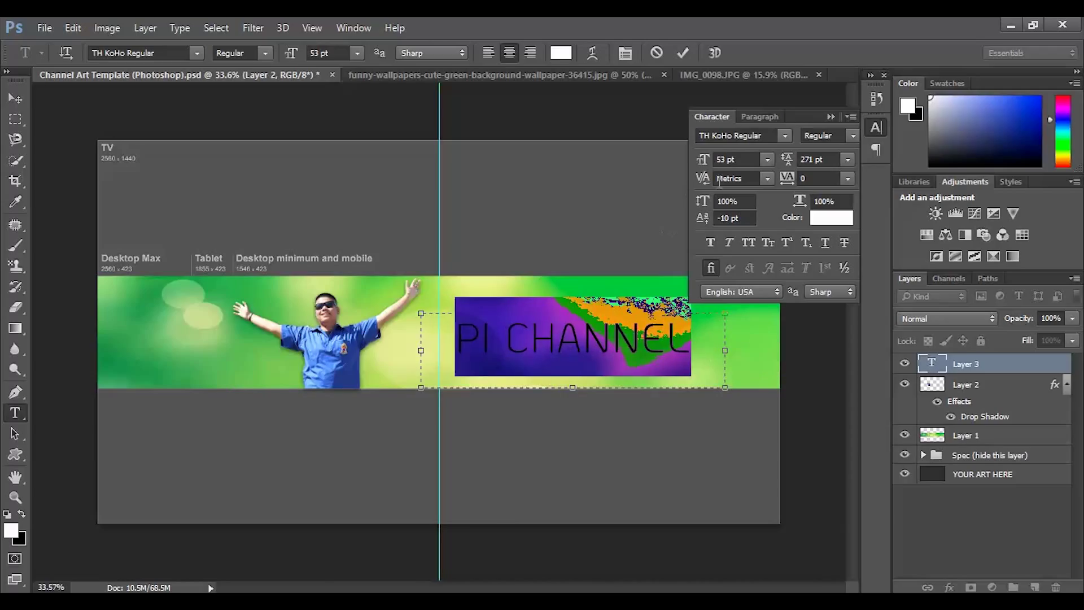
mouse_move(704, 161)
mouse_down()
mouse_move(720, 161)
mouse_move(709, 161)
mouse_up()
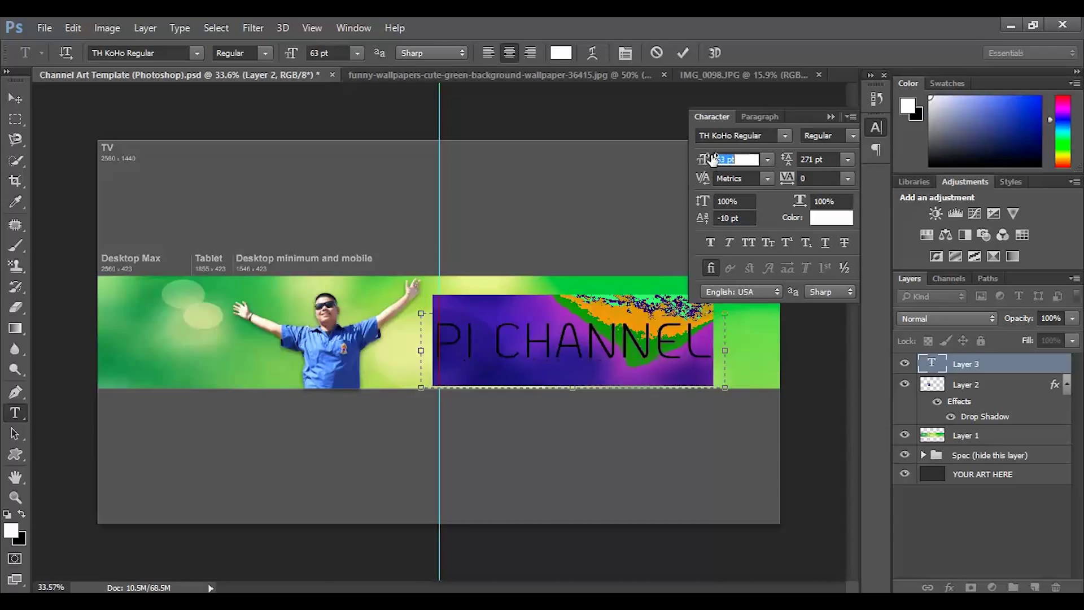
click(613, 336)
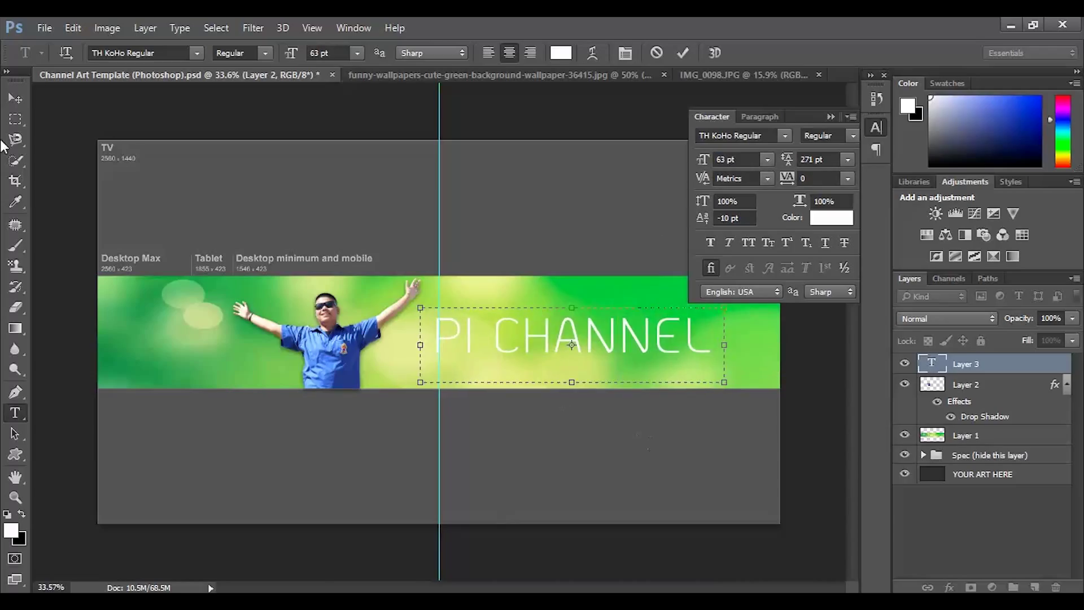
click(16, 100)
mouse_move(511, 336)
mouse_down()
mouse_move(545, 337)
mouse_move(492, 340)
mouse_up()
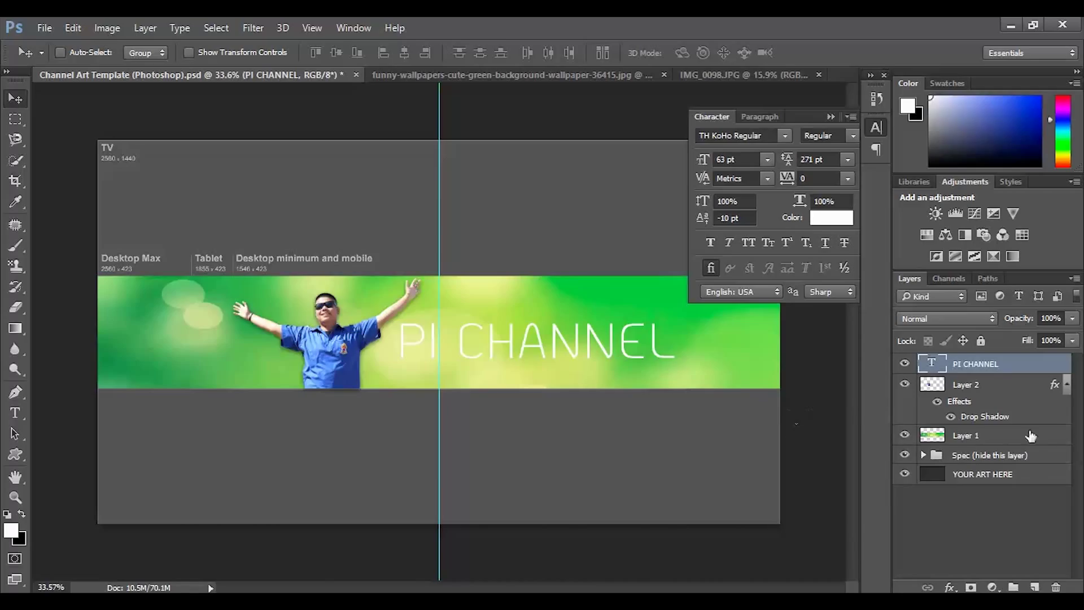
Step: Add a drop shadow to the PI CHANNEL layer at 46% opacity, 9 px distance, 13 px size
right_click(972, 367)
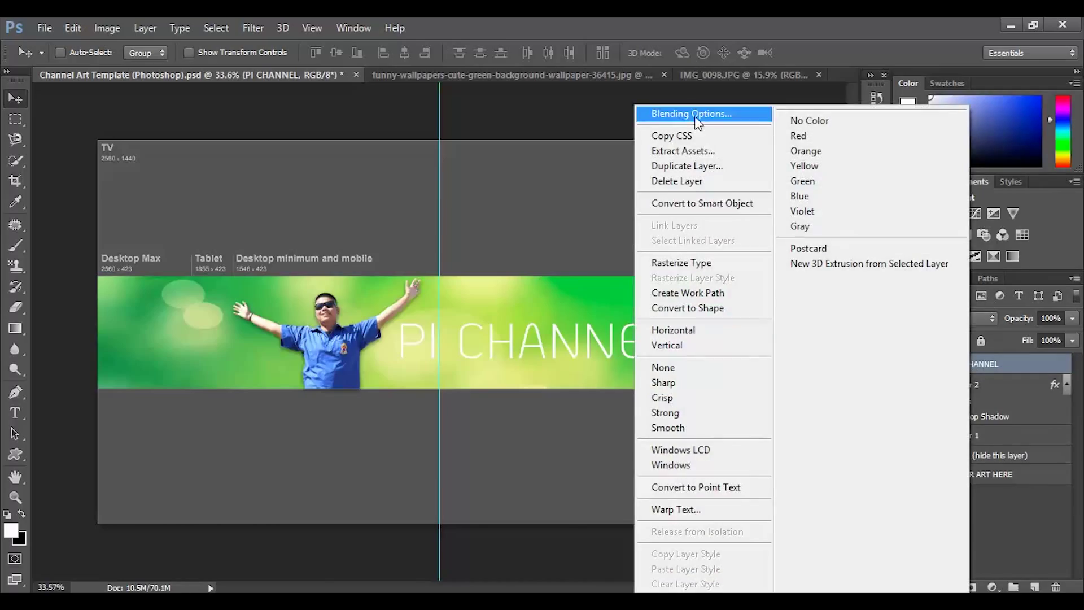
click(697, 117)
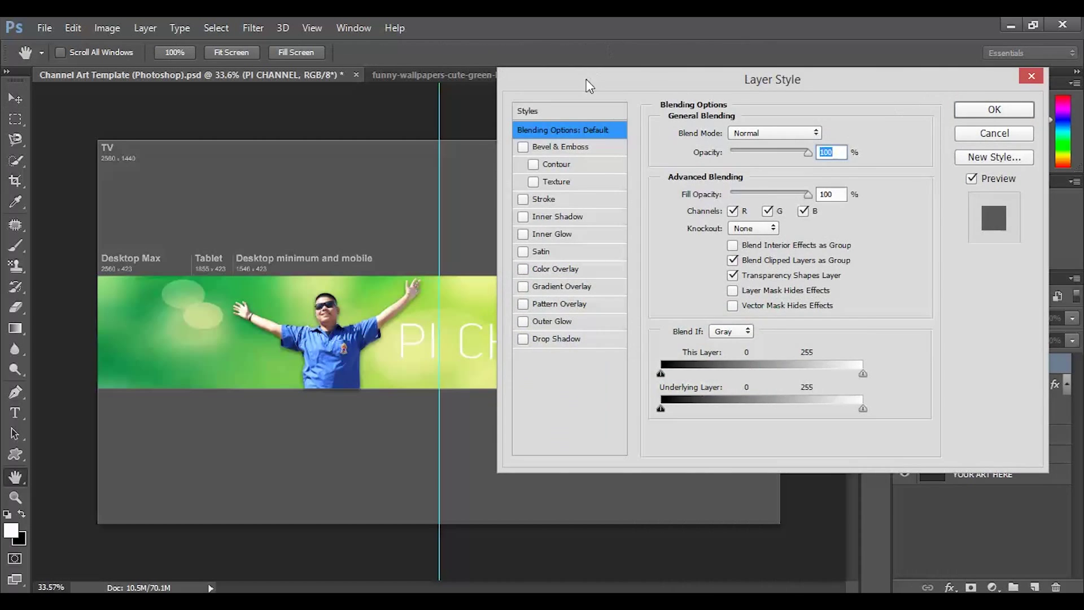
drag(586, 79, 694, 30)
click(630, 288)
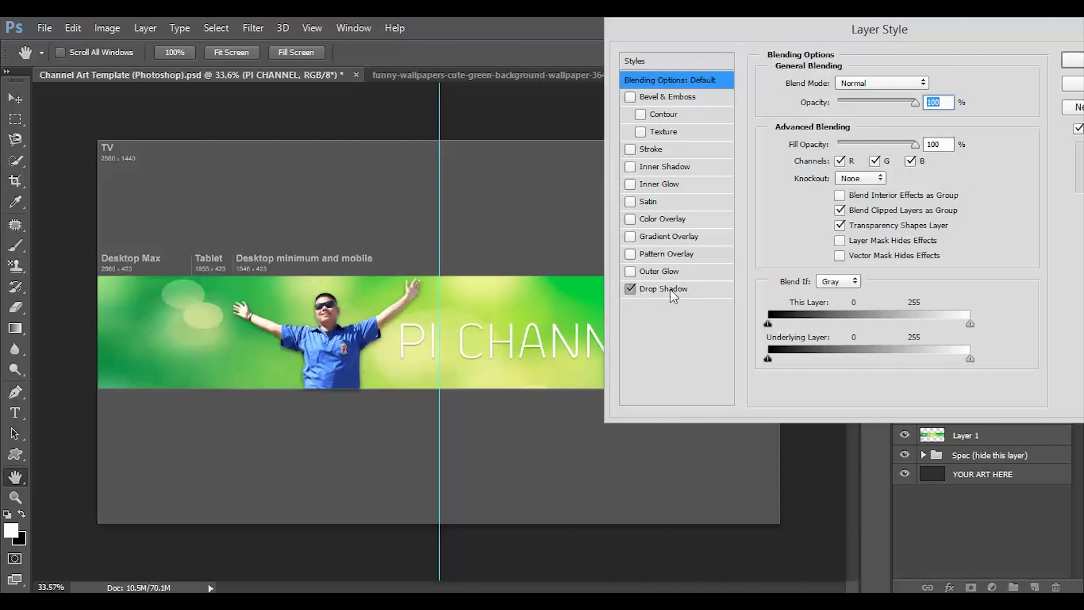
click(669, 289)
drag(842, 104, 859, 103)
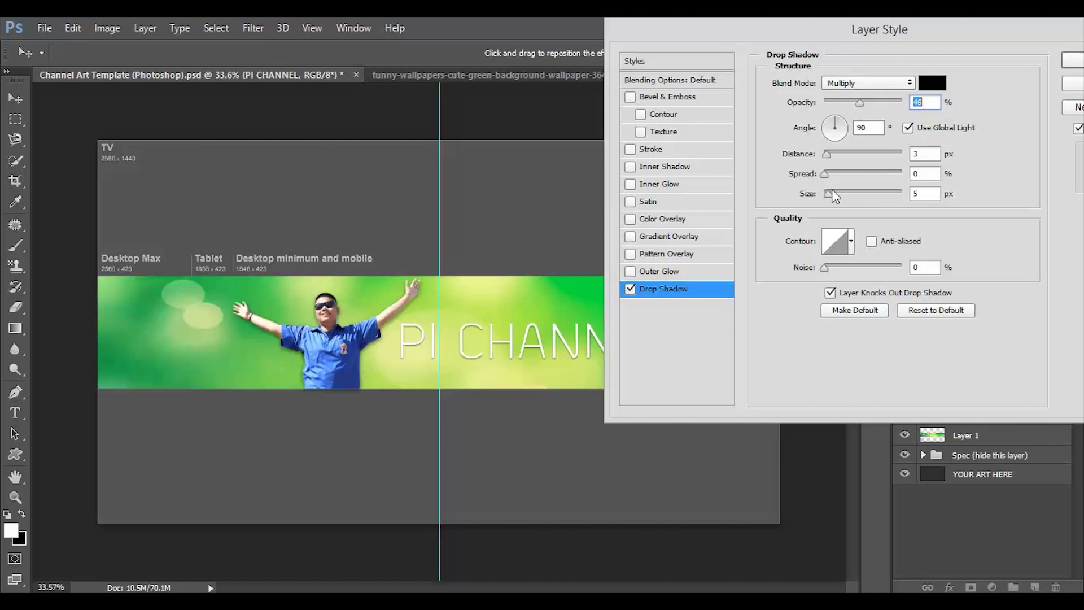
drag(828, 192, 831, 158)
drag(837, 198, 836, 195)
drag(727, 29, 521, 89)
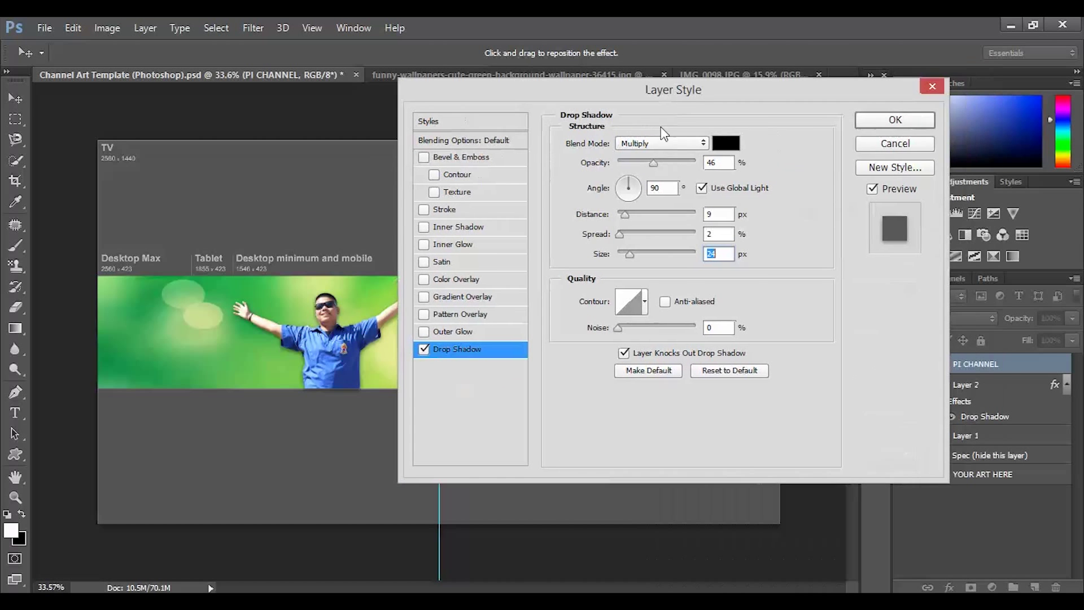
click(876, 121)
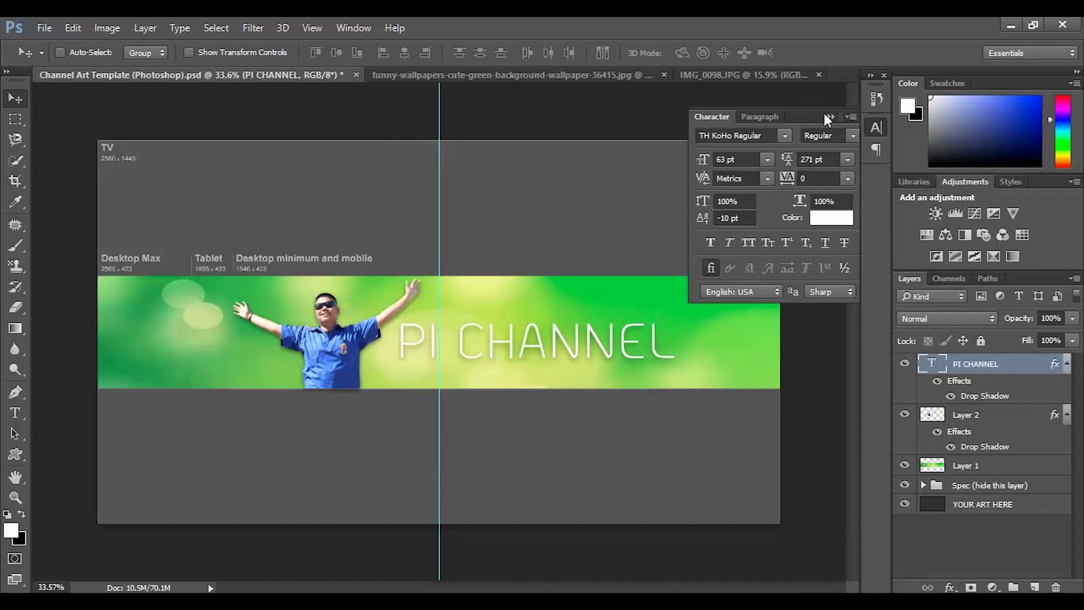
click(828, 117)
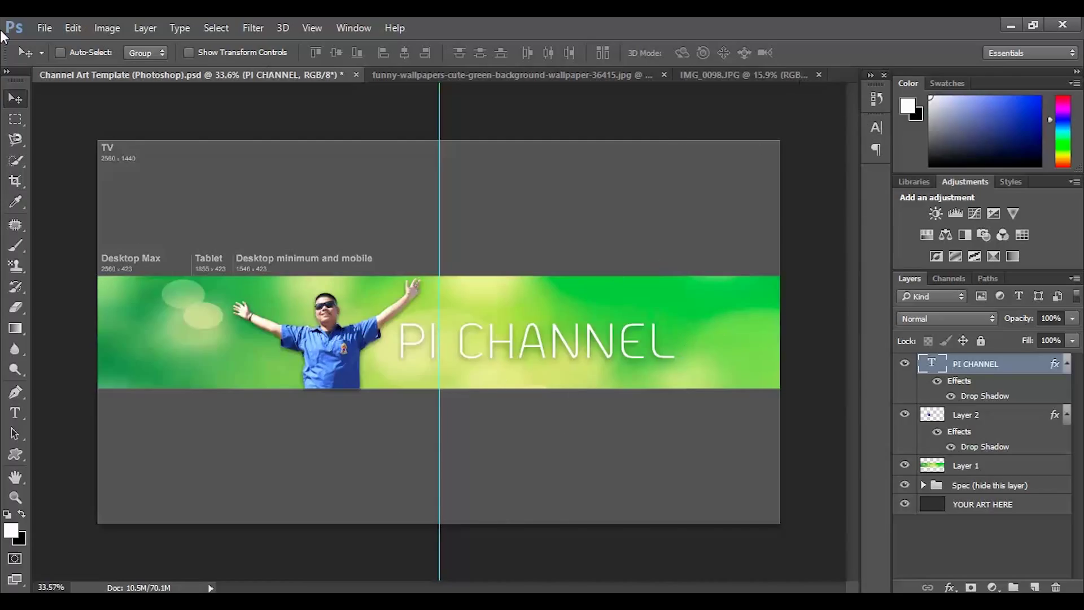
Step: Save the banner as a JPEG copy under a new file name in the รูปภาพ folder
click(45, 27)
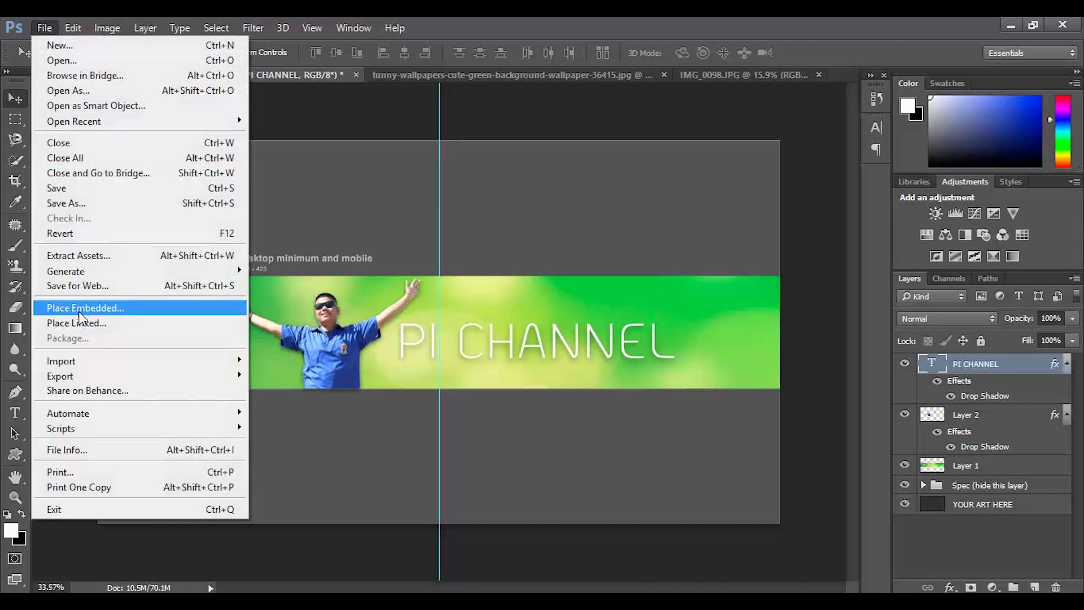
click(113, 203)
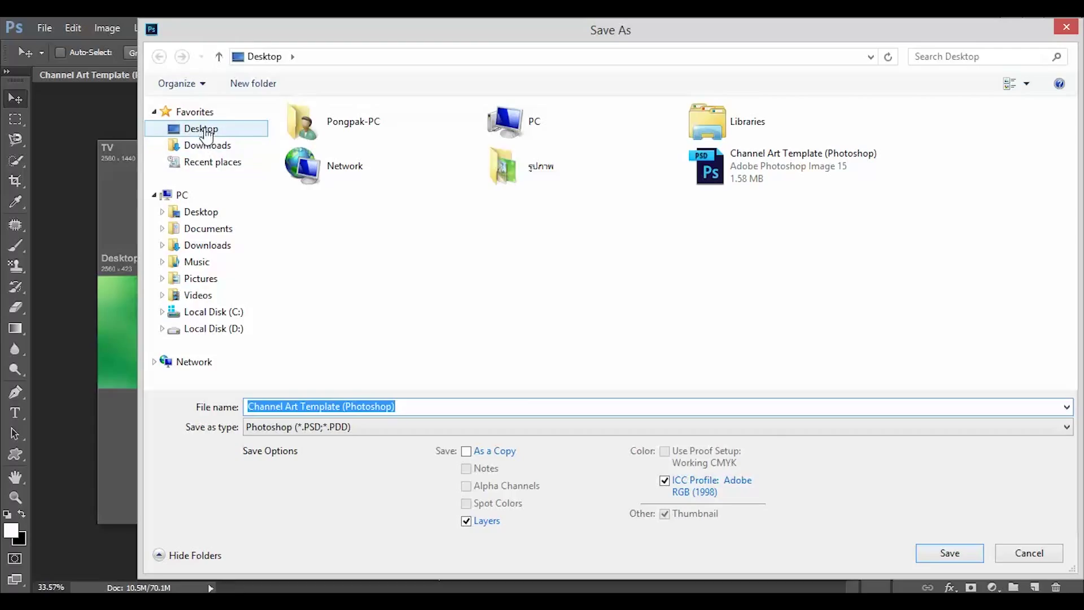
click(203, 129)
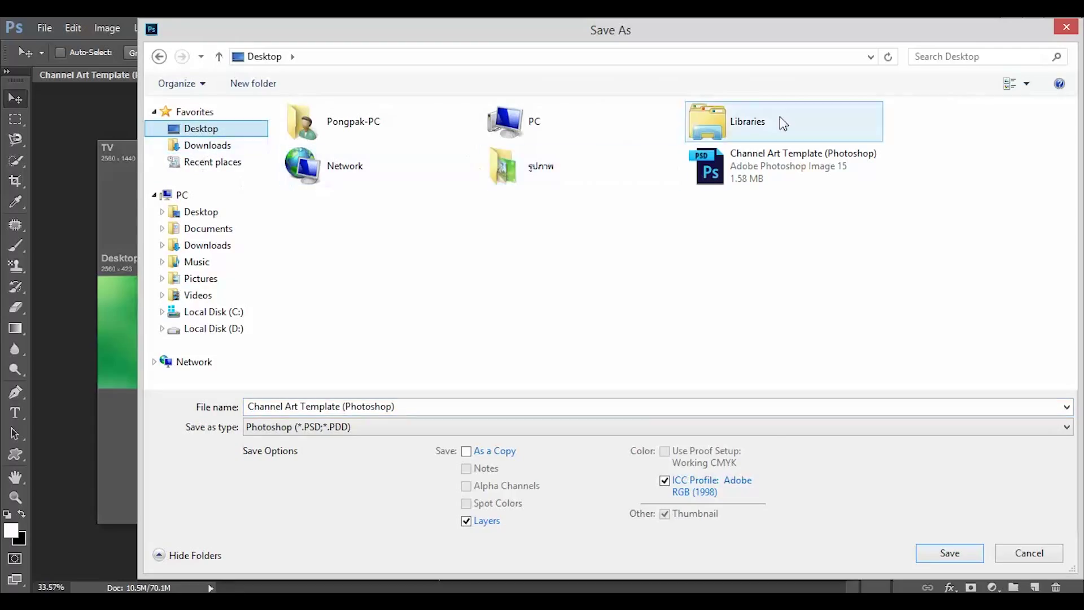
click(507, 185)
double_click(507, 187)
click(359, 427)
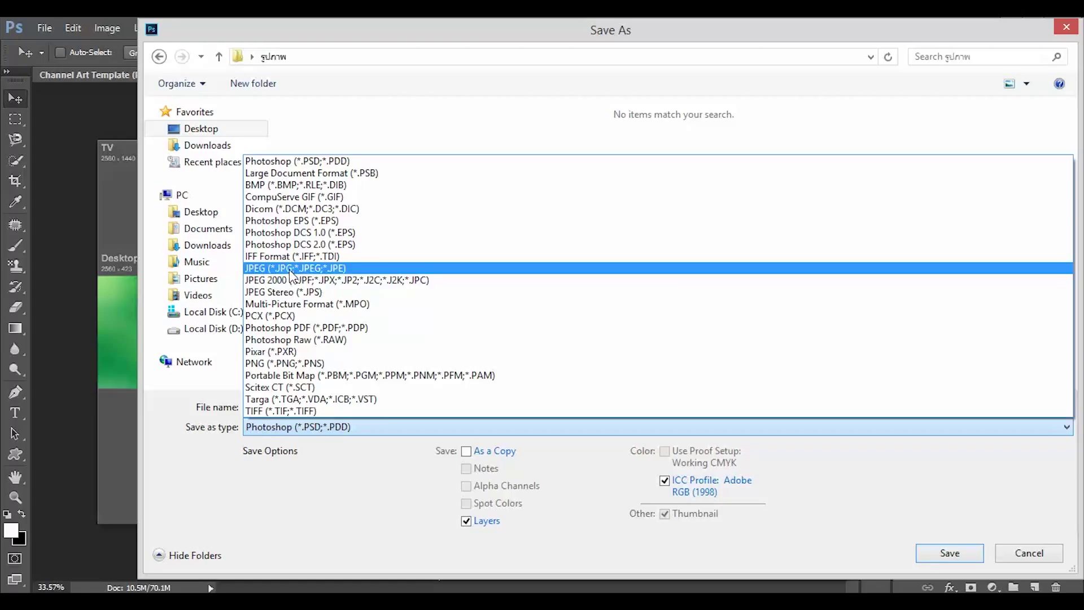
click(285, 270)
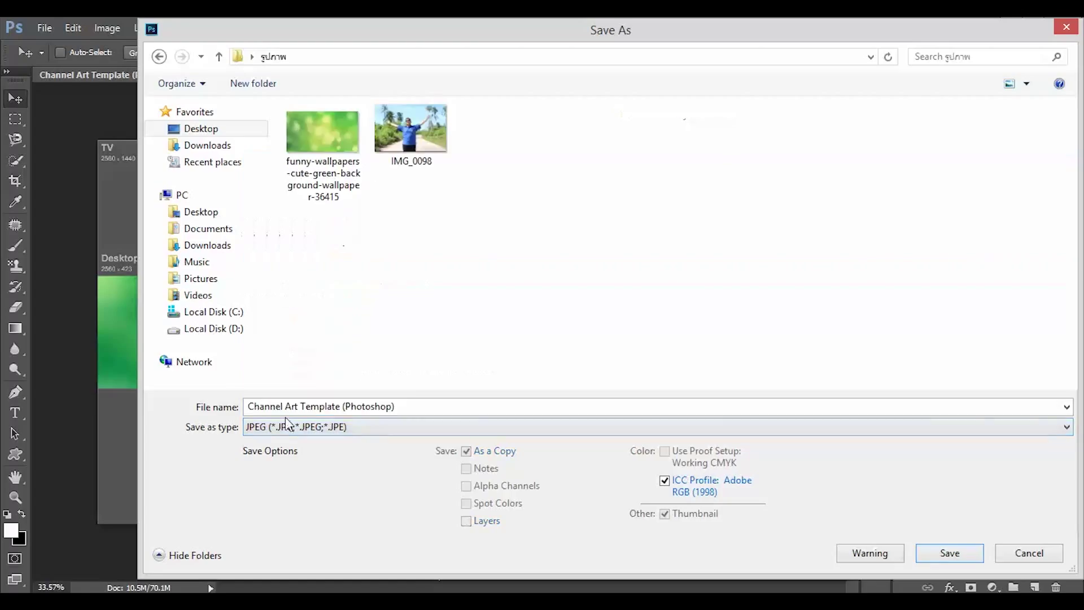
click(388, 407)
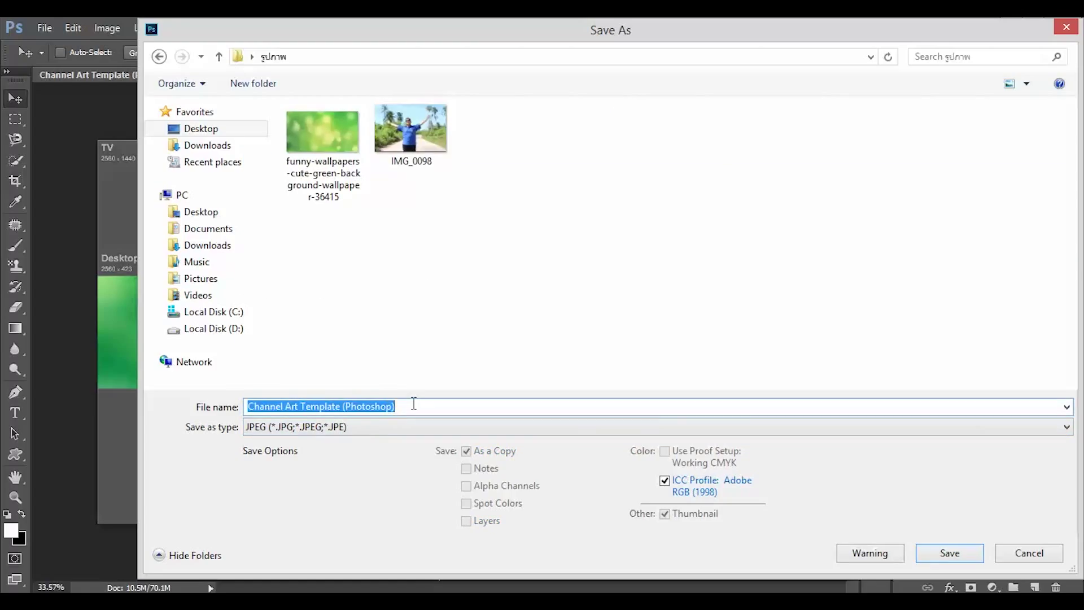
key(BackSpace)
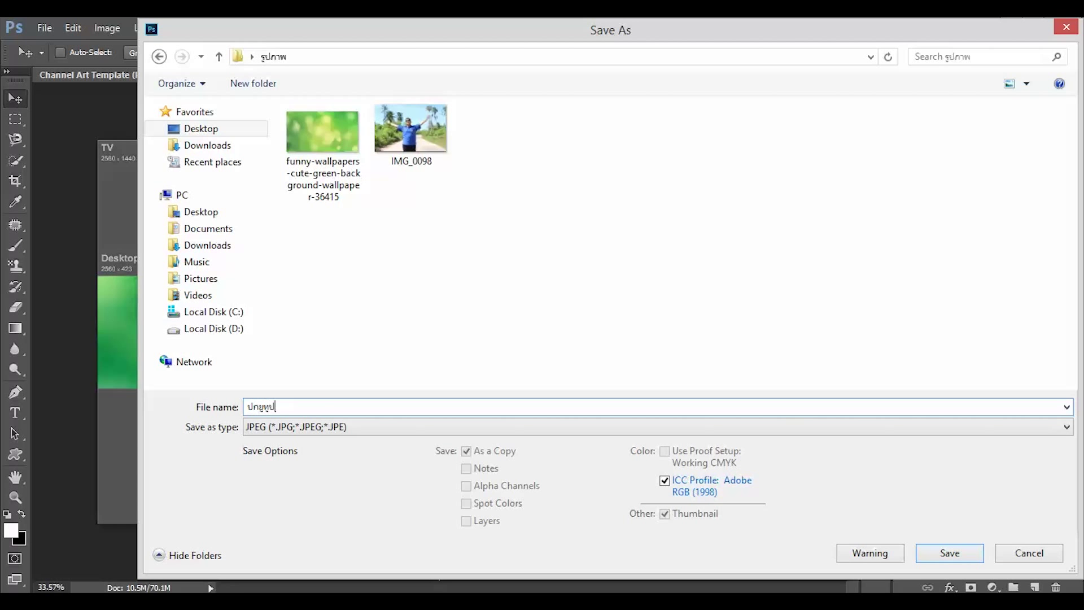
click(949, 555)
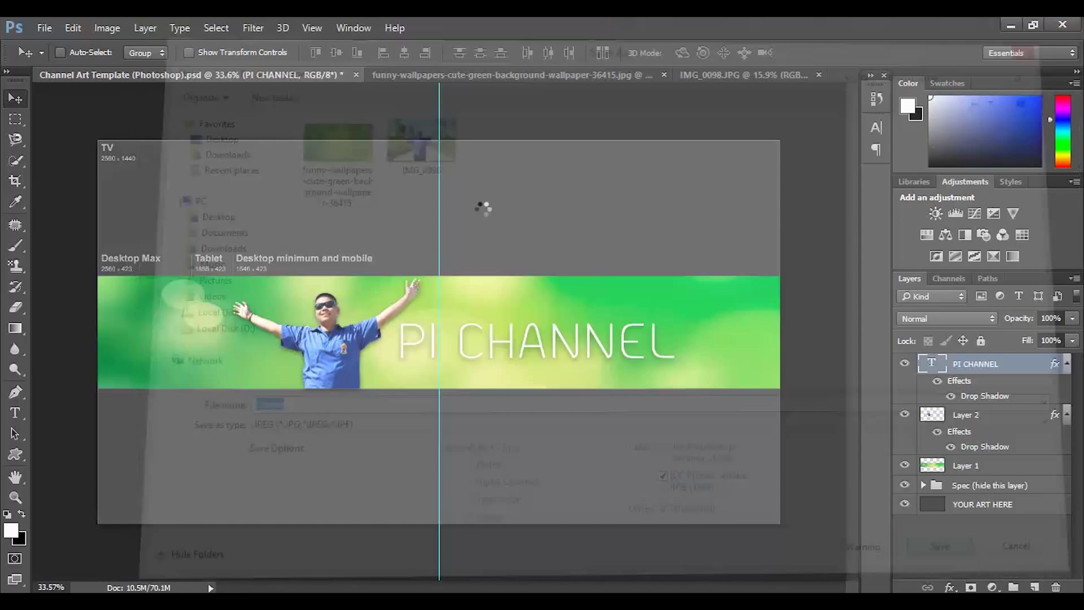